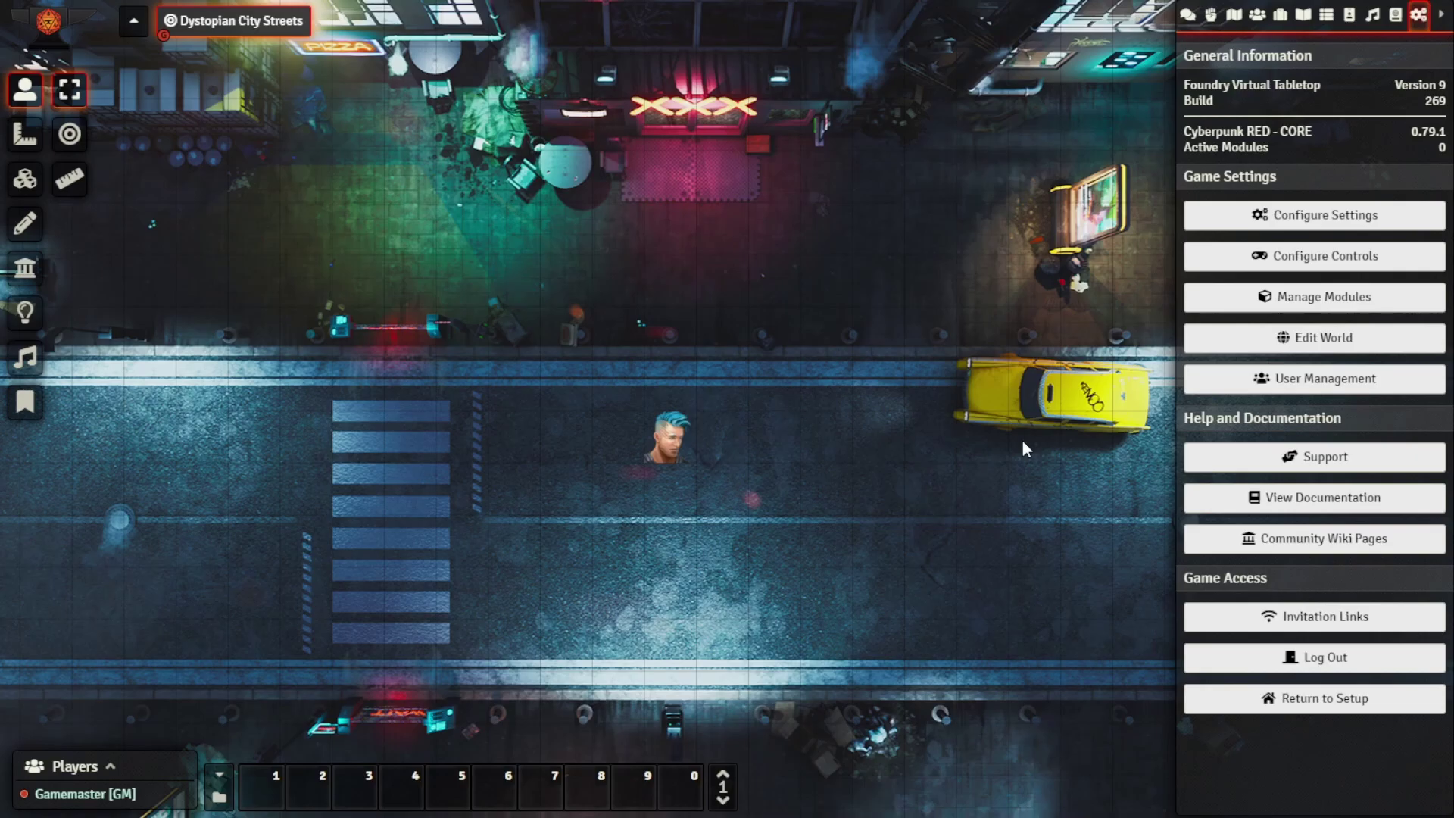
Step: Open Iceman's character sheet, check the Net programs and the Cloak roll's modifiers, and close the sheet without rolling
{"action": "double_click", "coordinate": [666, 437]}
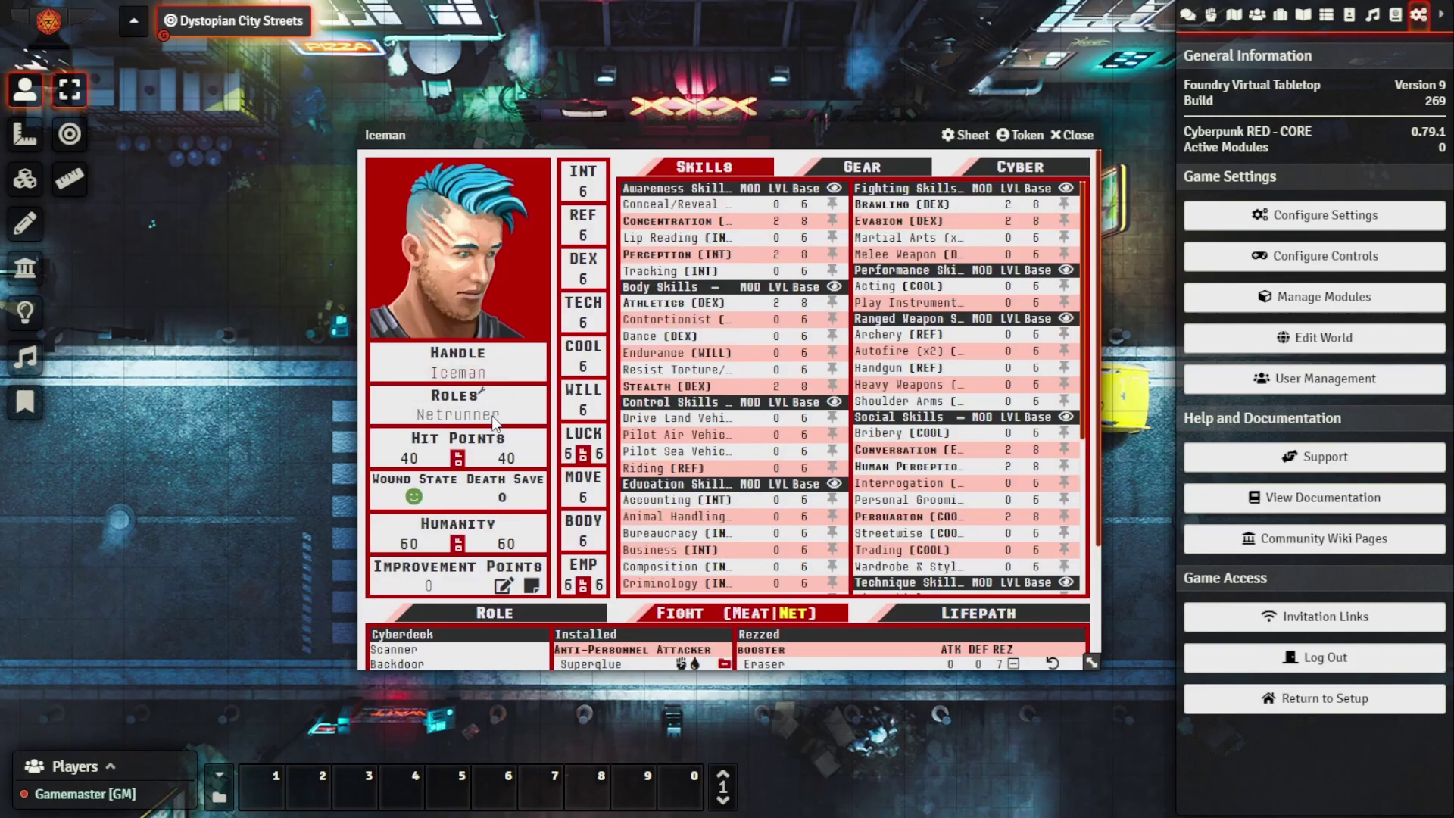
{"action": "scroll", "coordinate": [666, 598], "scroll_direction": "down", "scroll_amount": 2}
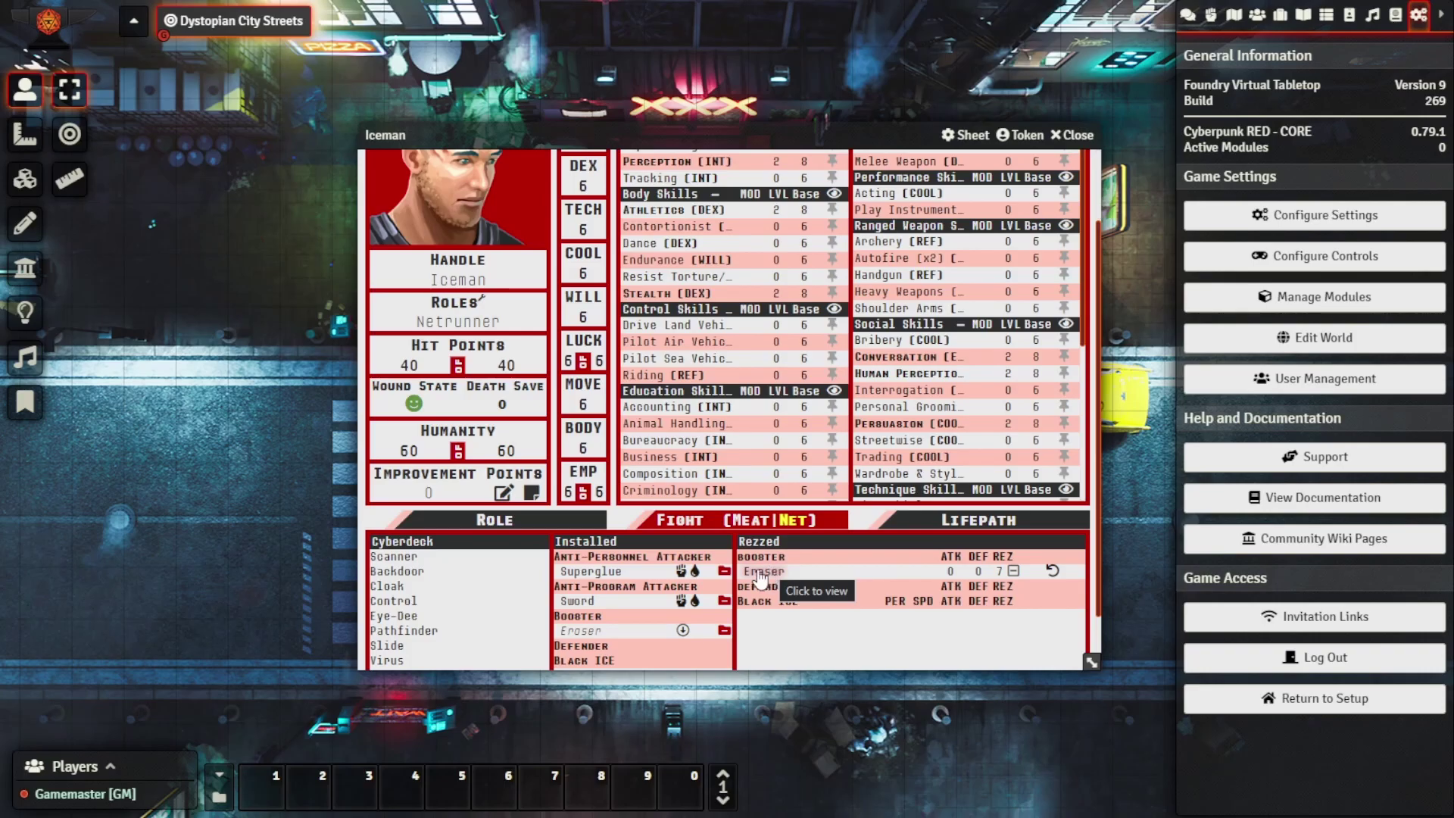
{"action": "left_click", "coordinate": [388, 586]}
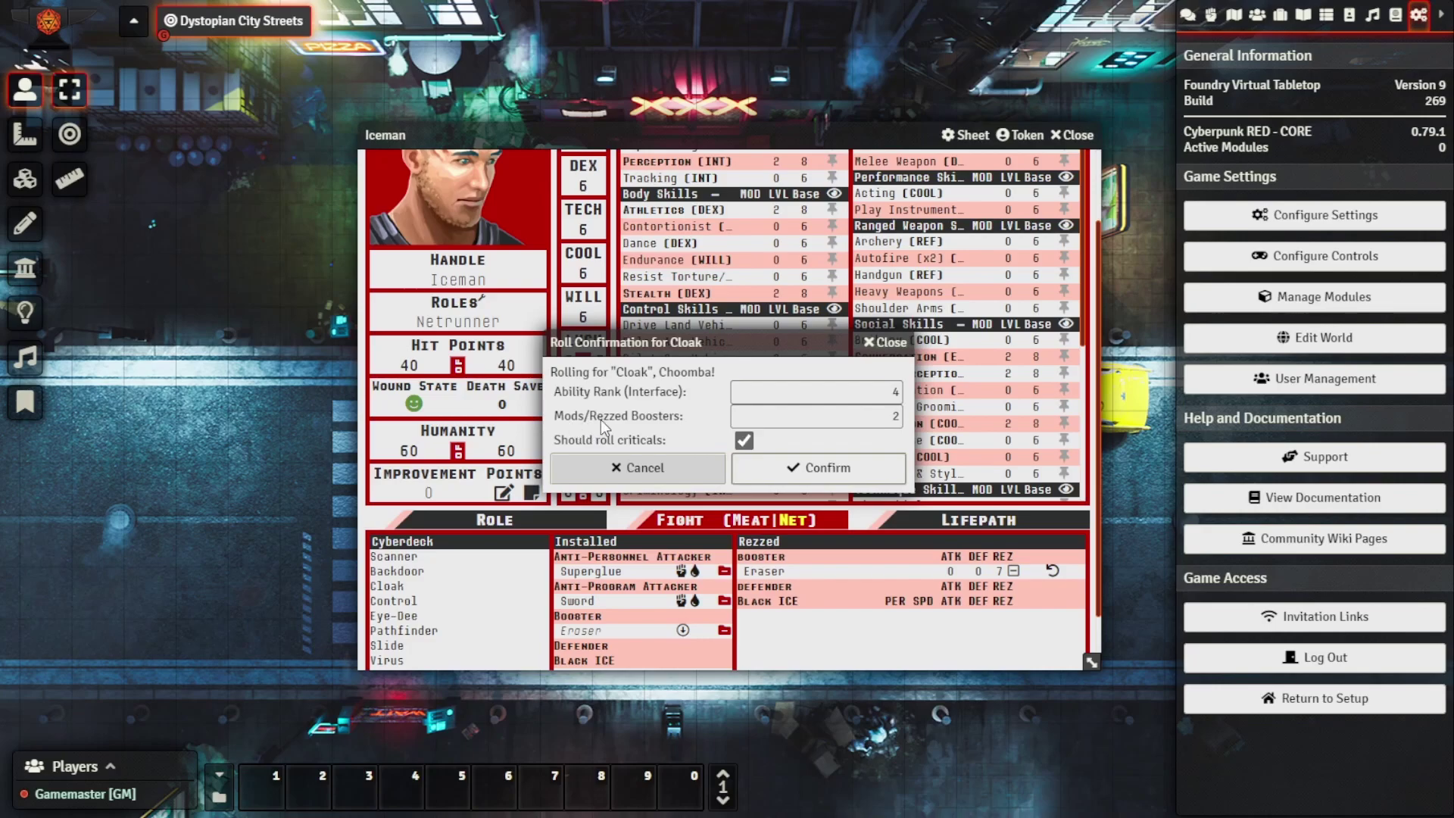
{"action": "left_click", "coordinate": [882, 342]}
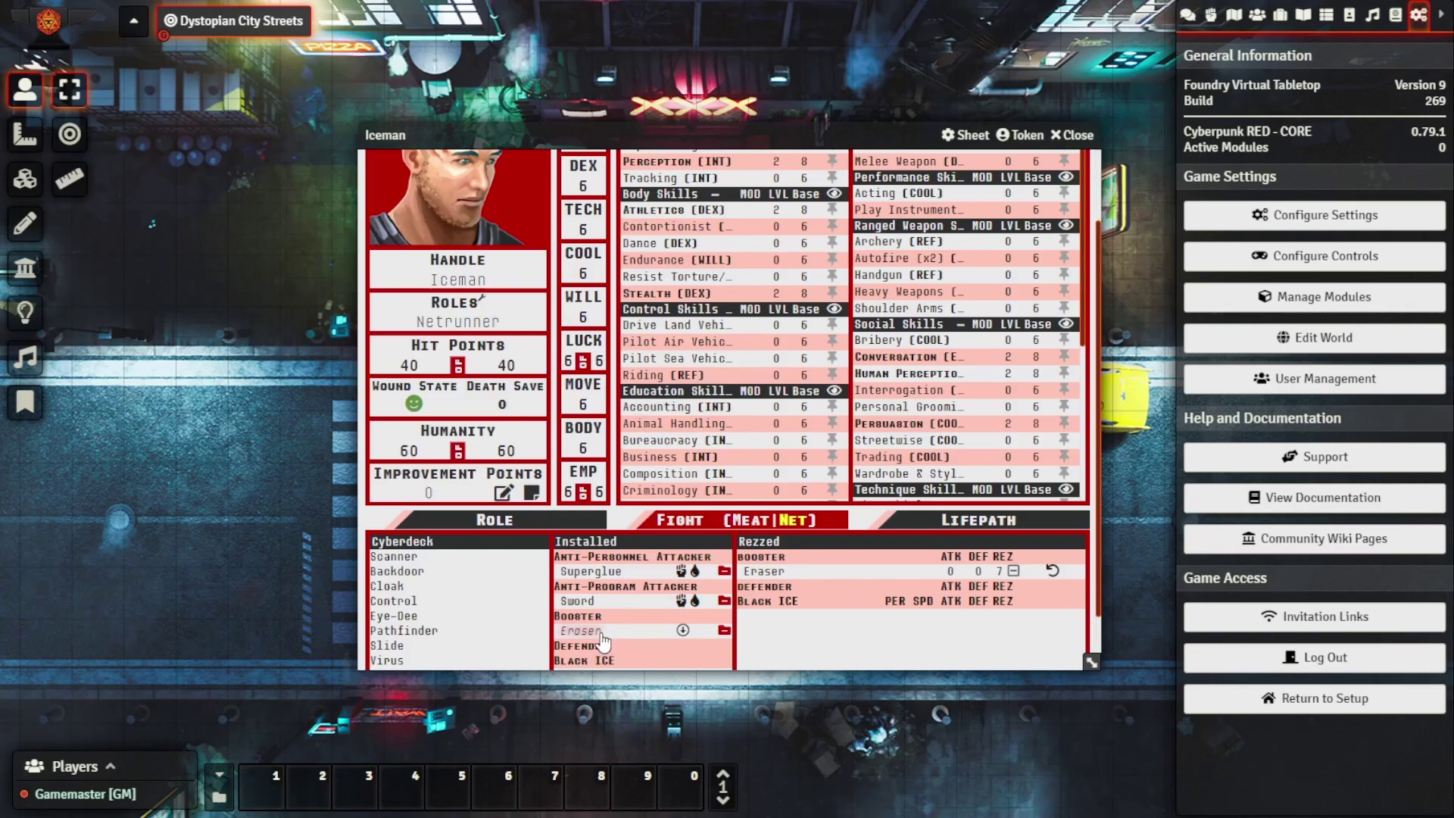
{"action": "left_click", "coordinate": [1075, 136]}
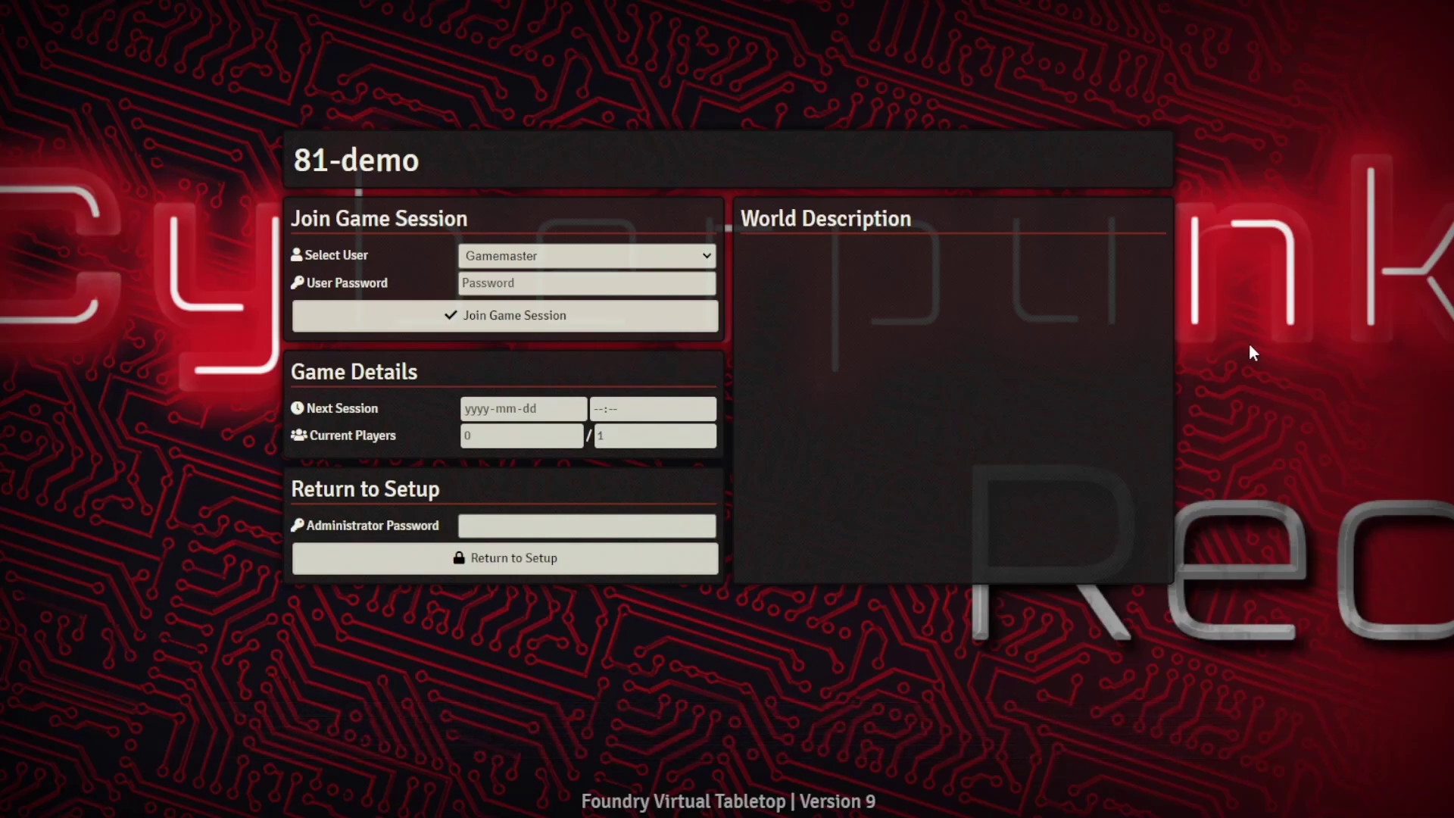
Step: Join the 81-demo game session as Gamemaster, read the version 0.81.0 upgrade notes, and dismiss them
{"action": "left_click", "coordinate": [533, 315]}
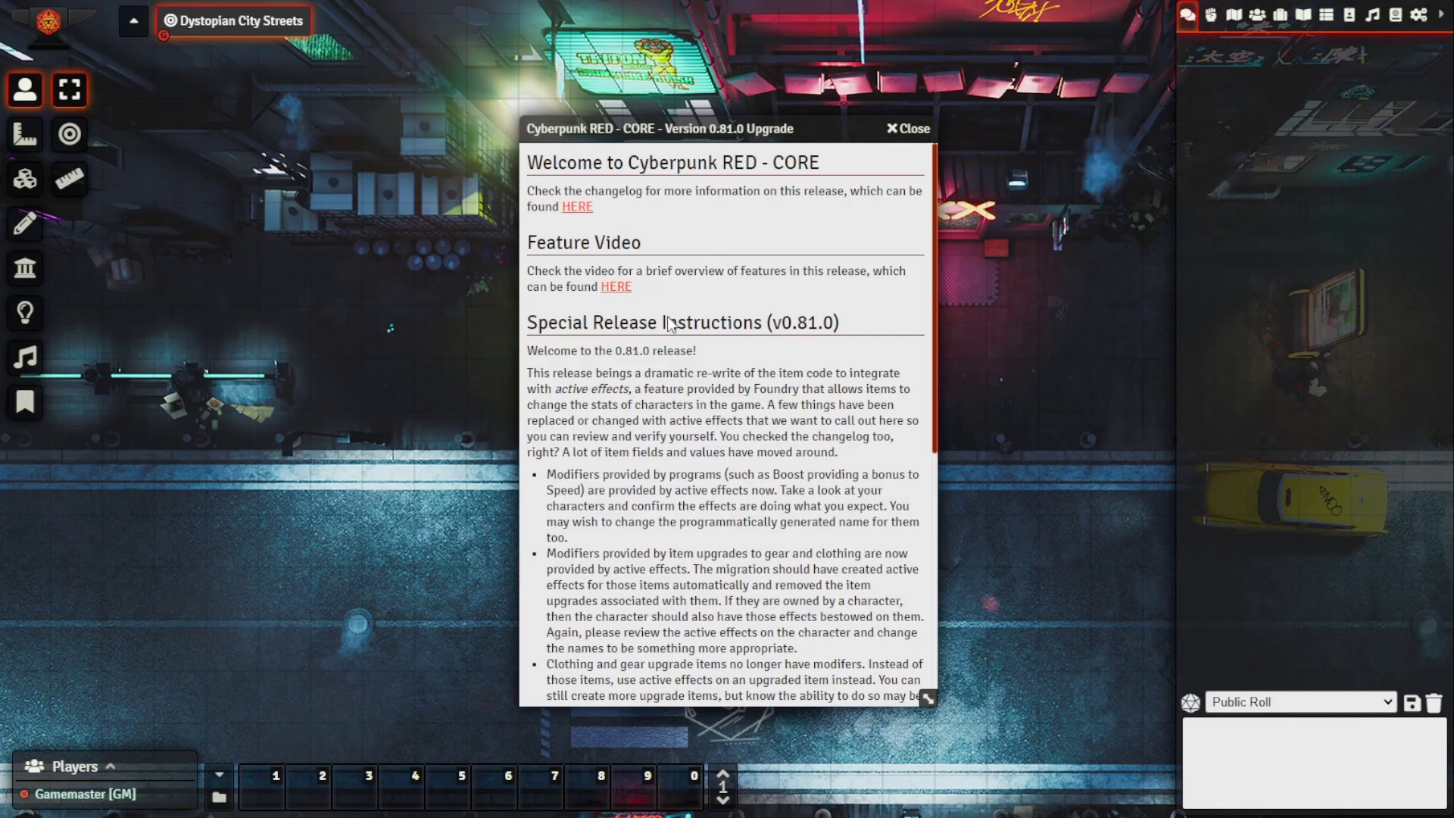
{"action": "scroll", "coordinate": [706, 356], "scroll_direction": "down", "scroll_amount": 1}
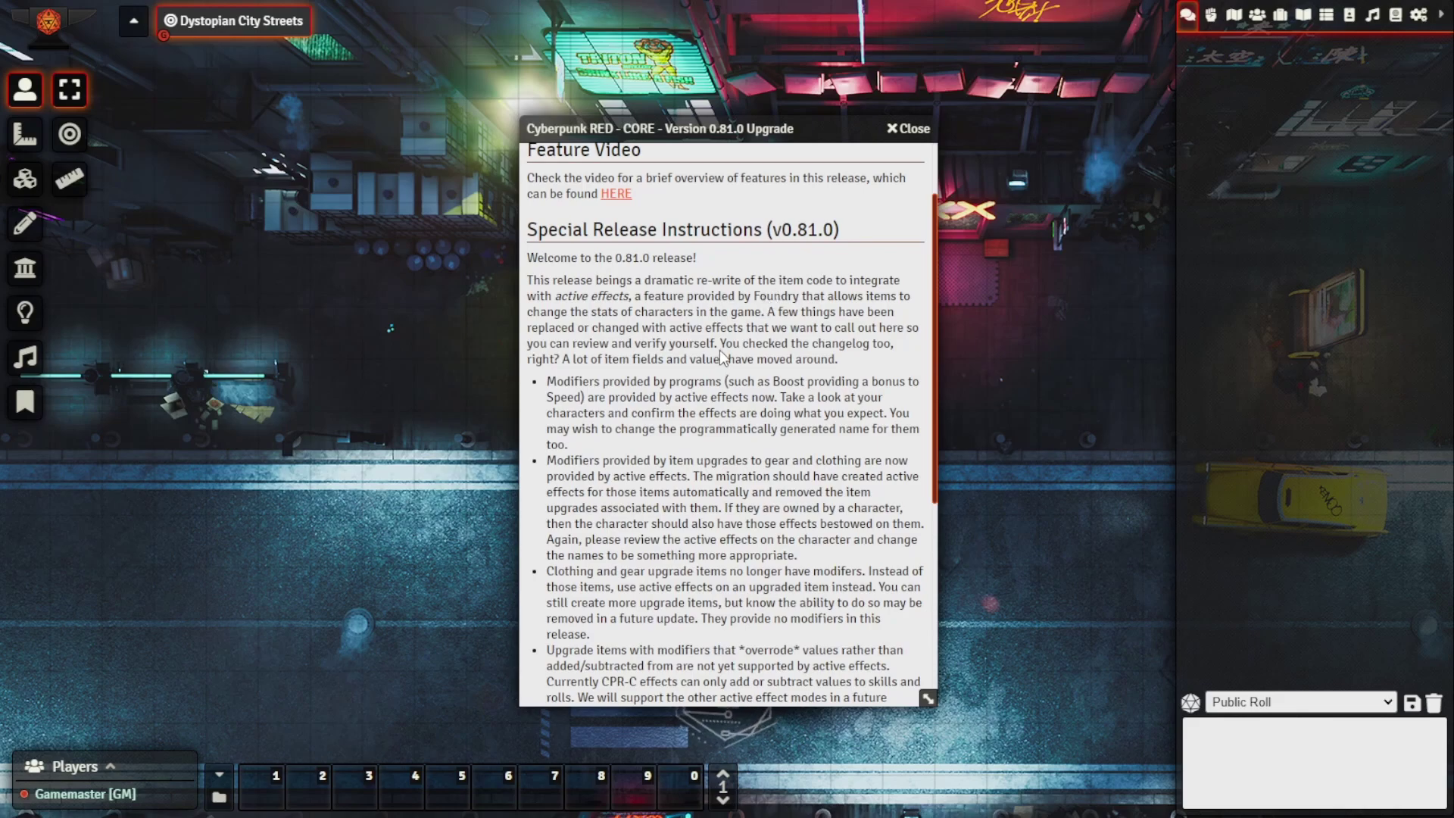
{"action": "scroll", "coordinate": [719, 356], "scroll_direction": "down", "scroll_amount": 1}
{"action": "scroll", "coordinate": [643, 504], "scroll_direction": "down", "scroll_amount": 3}
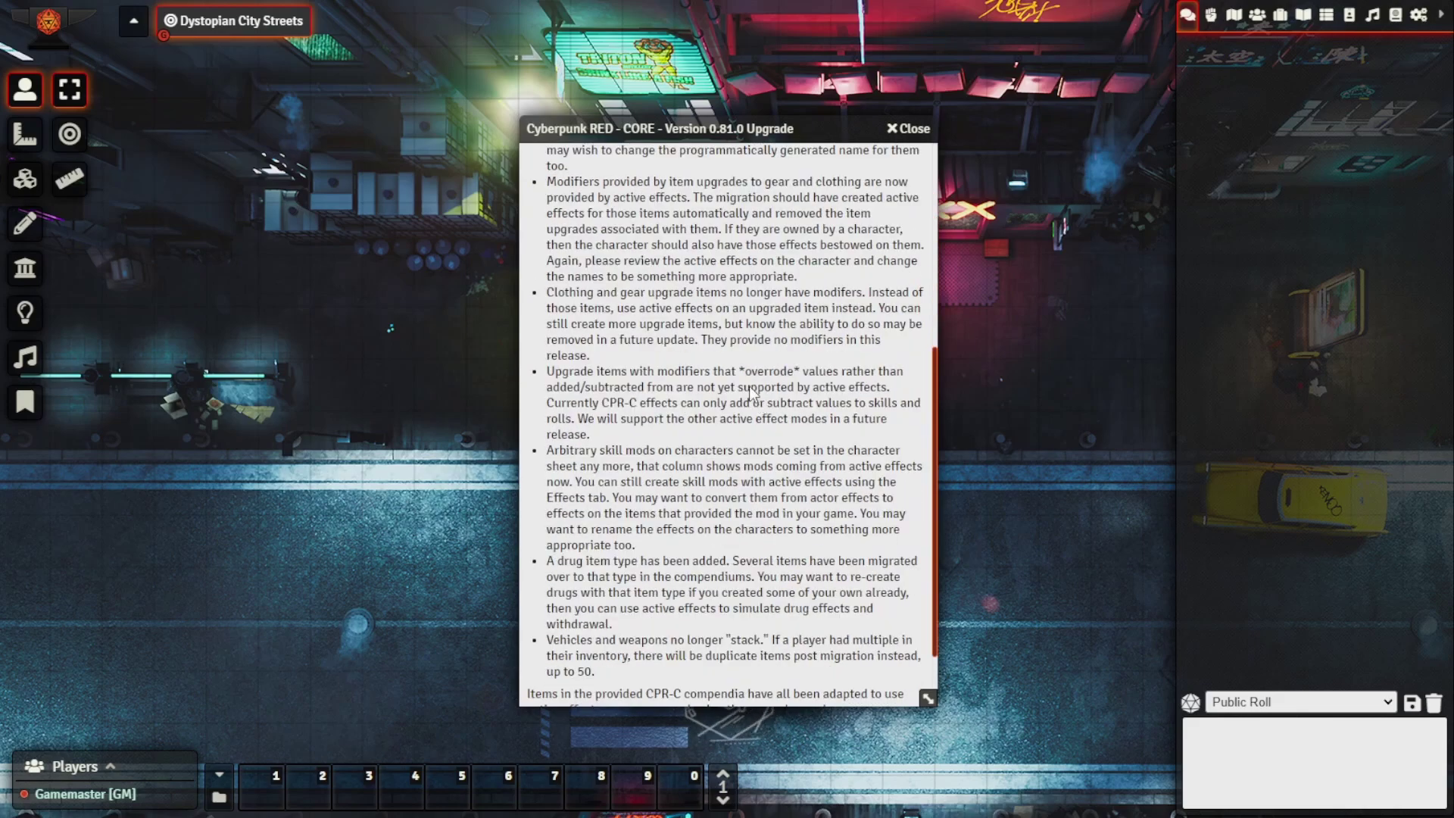
{"action": "left_click", "coordinate": [905, 130]}
Step: Reopen Iceman's character sheet on the street scene and review the cyberdeck programs and the active effects
{"action": "left_click_drag", "start_coordinate": [862, 621], "coordinate": [634, 539]}
{"action": "double_click", "coordinate": [649, 511]}
{"action": "scroll", "coordinate": [689, 652], "scroll_direction": "down", "scroll_amount": 5}
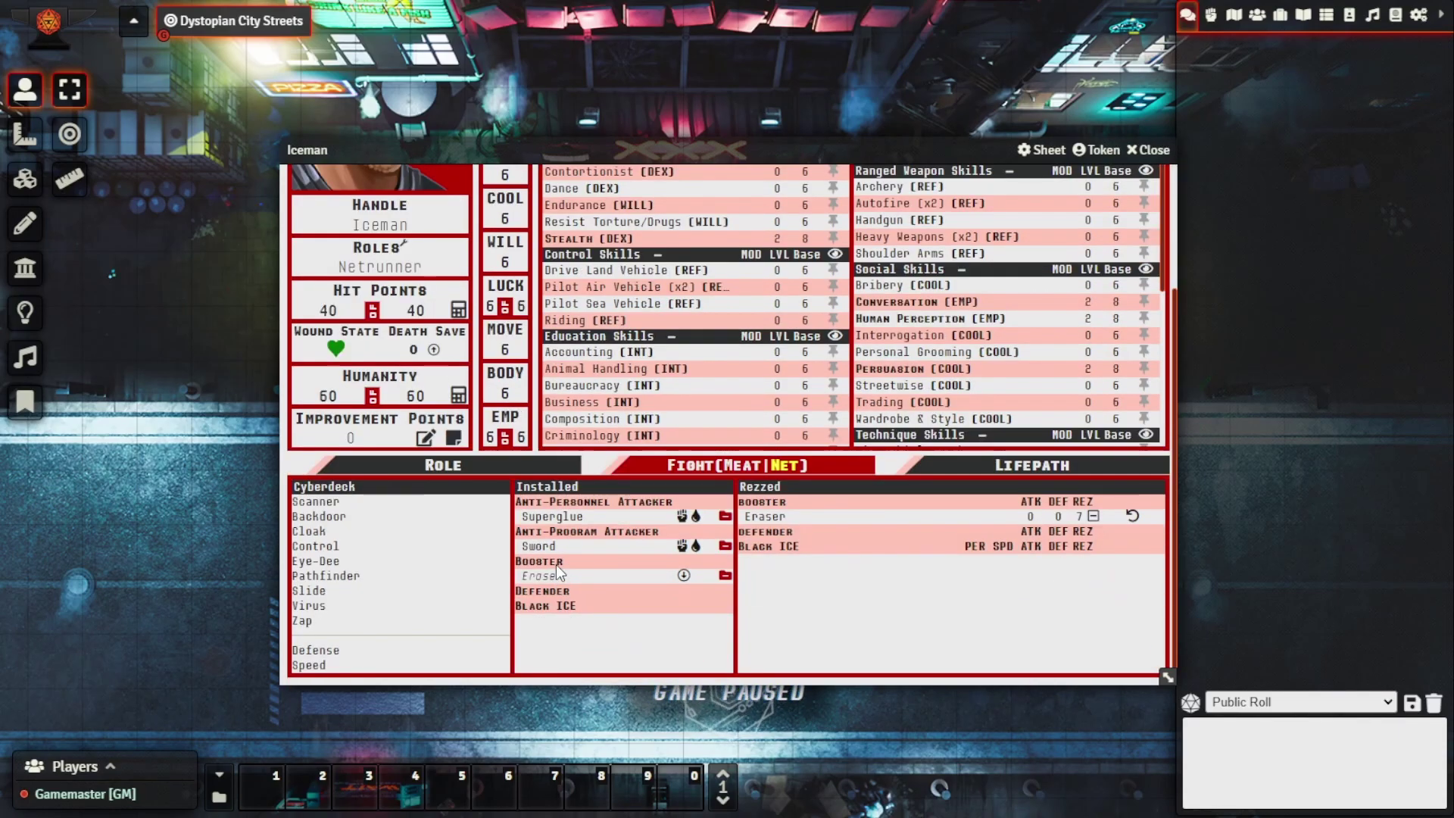
{"action": "scroll", "coordinate": [556, 565], "scroll_direction": "up", "scroll_amount": 5}
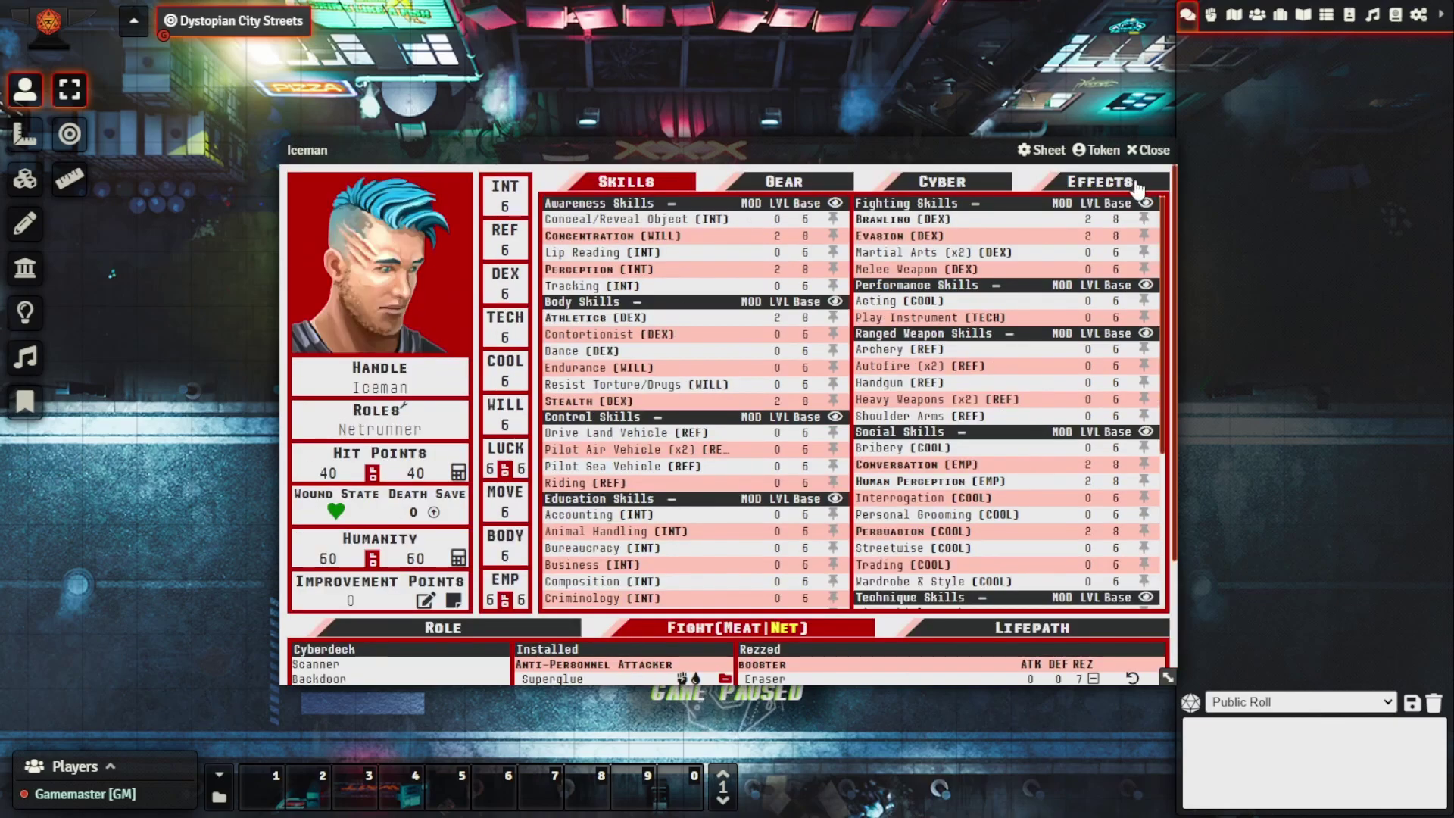
{"action": "left_click", "coordinate": [1110, 185]}
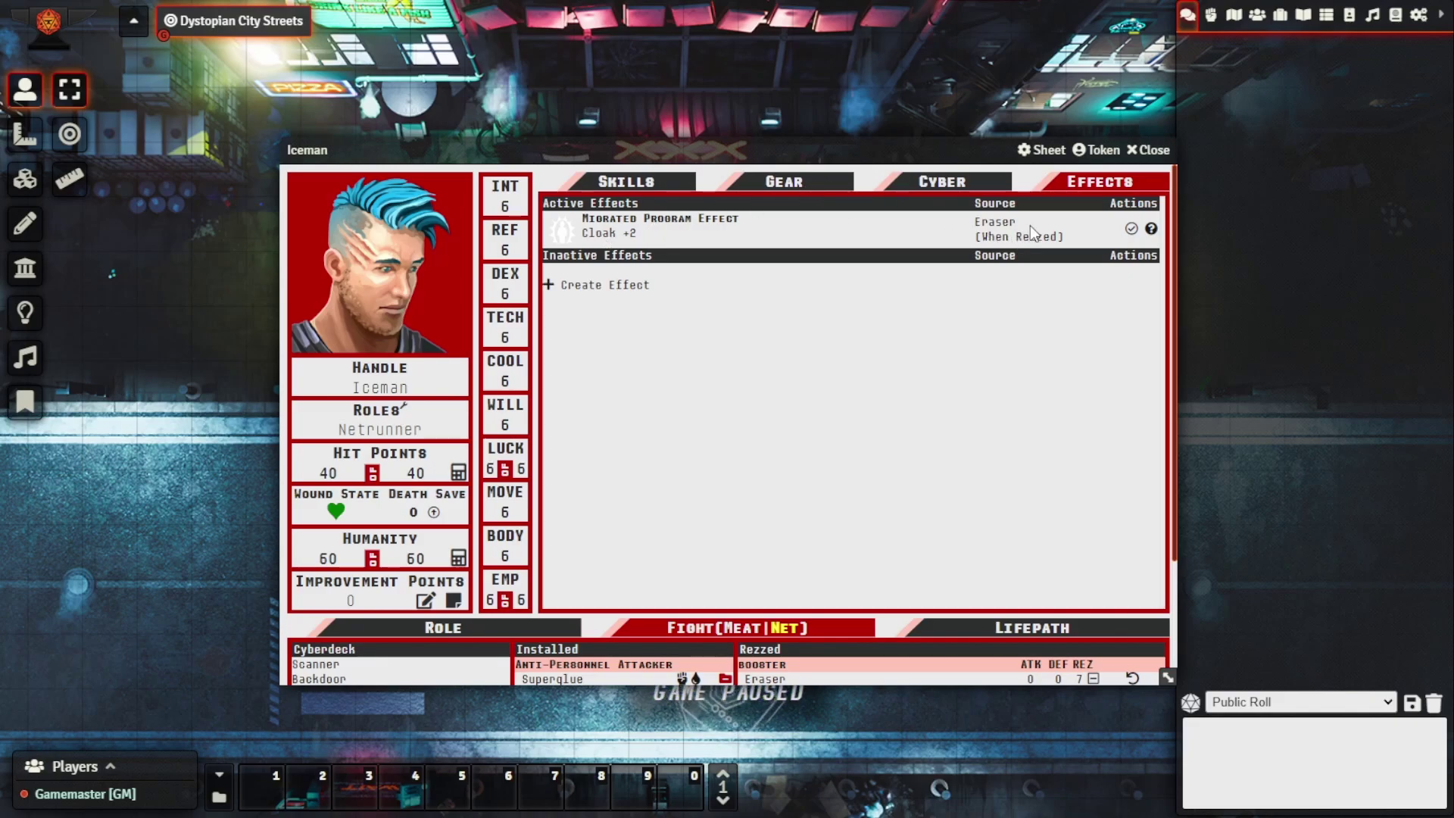
Step: Look over Iceman's gear list and close the character sheet
{"action": "left_click", "coordinate": [787, 183]}
{"action": "scroll", "coordinate": [675, 582], "scroll_direction": "down", "scroll_amount": 3}
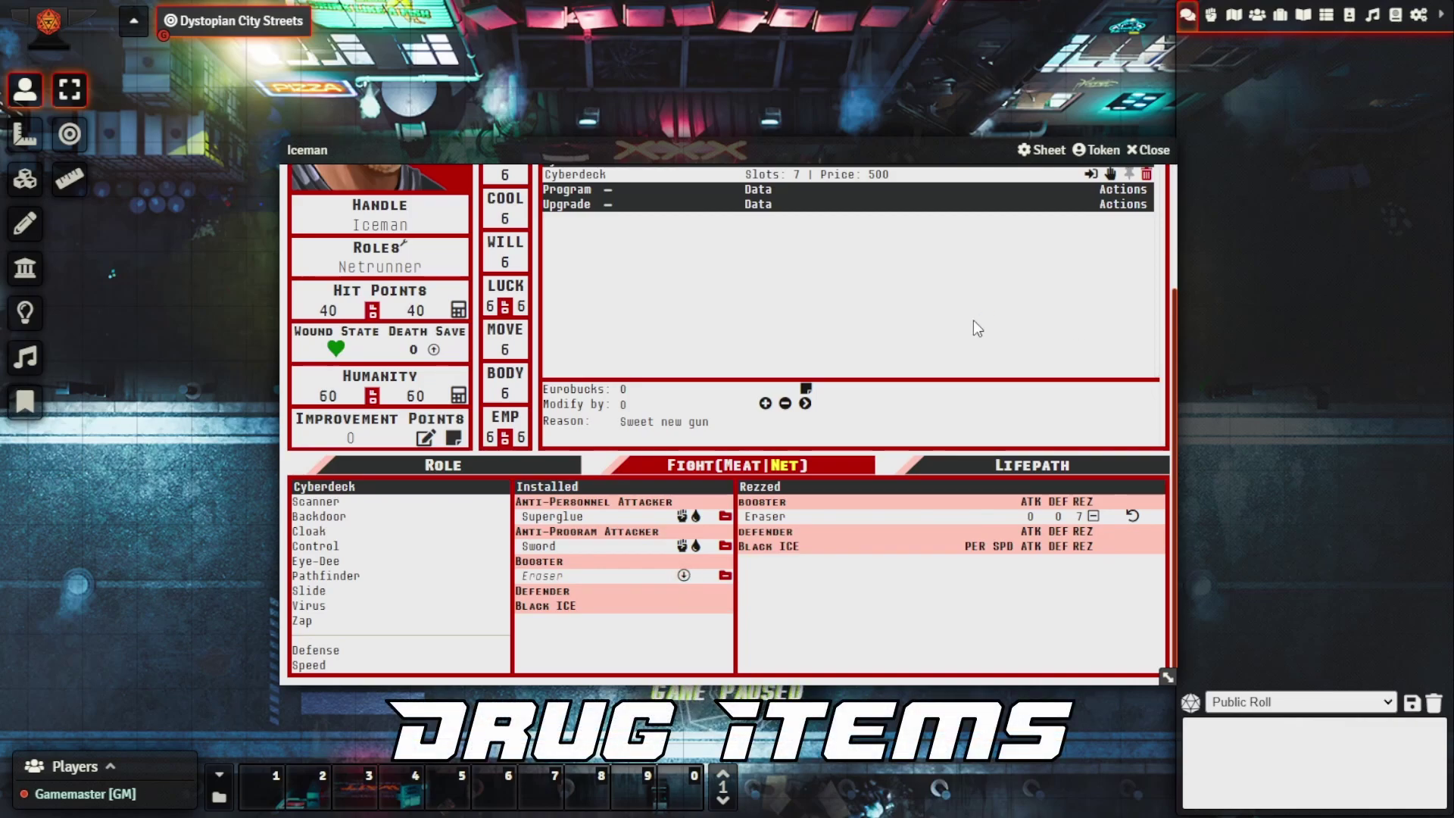
{"action": "left_click", "coordinate": [1147, 150]}
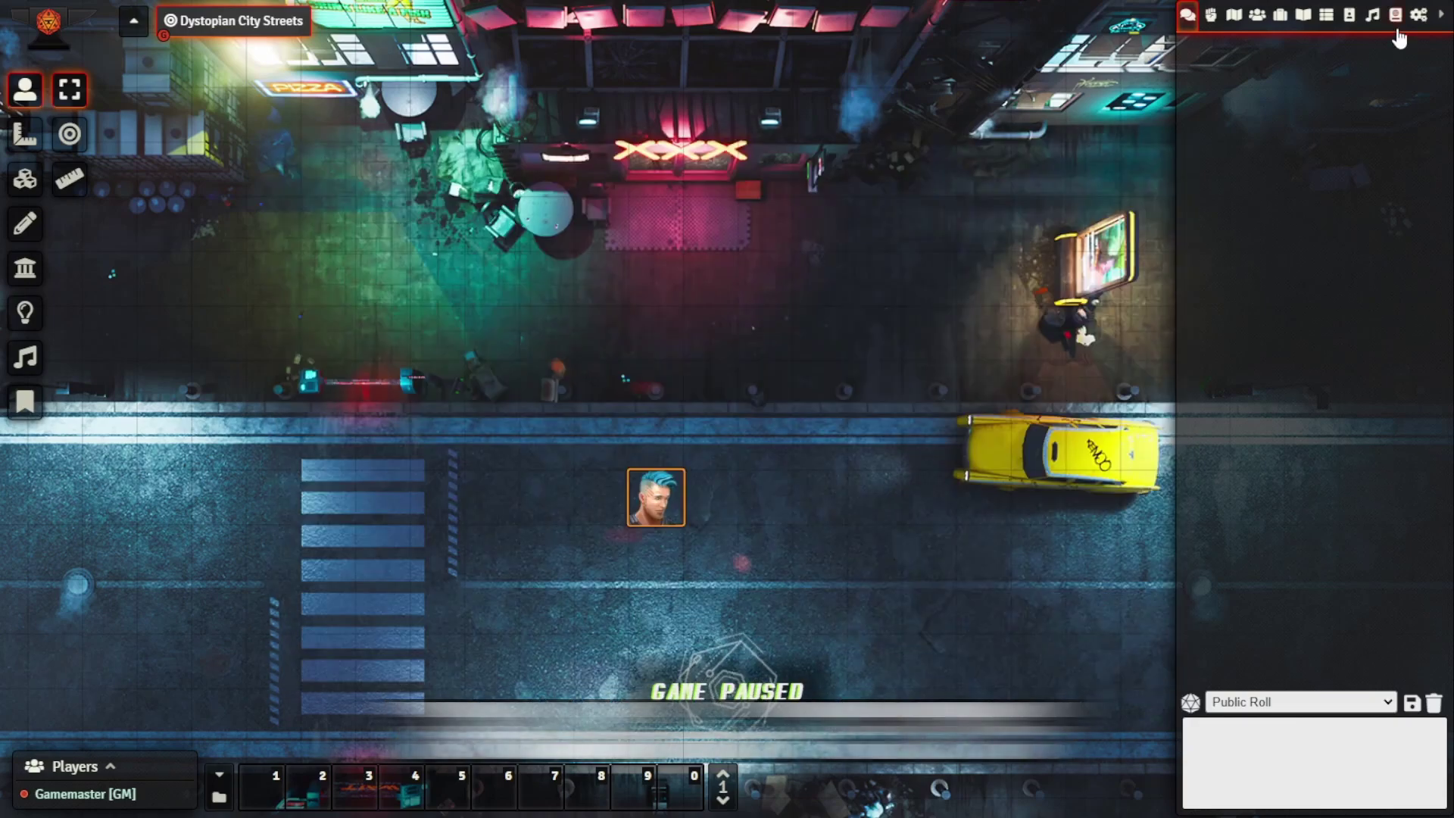
Step: Add Synthcoke from the Drugs compendium to Iceman's gear and close the compendium
{"action": "left_click", "coordinate": [1397, 19]}
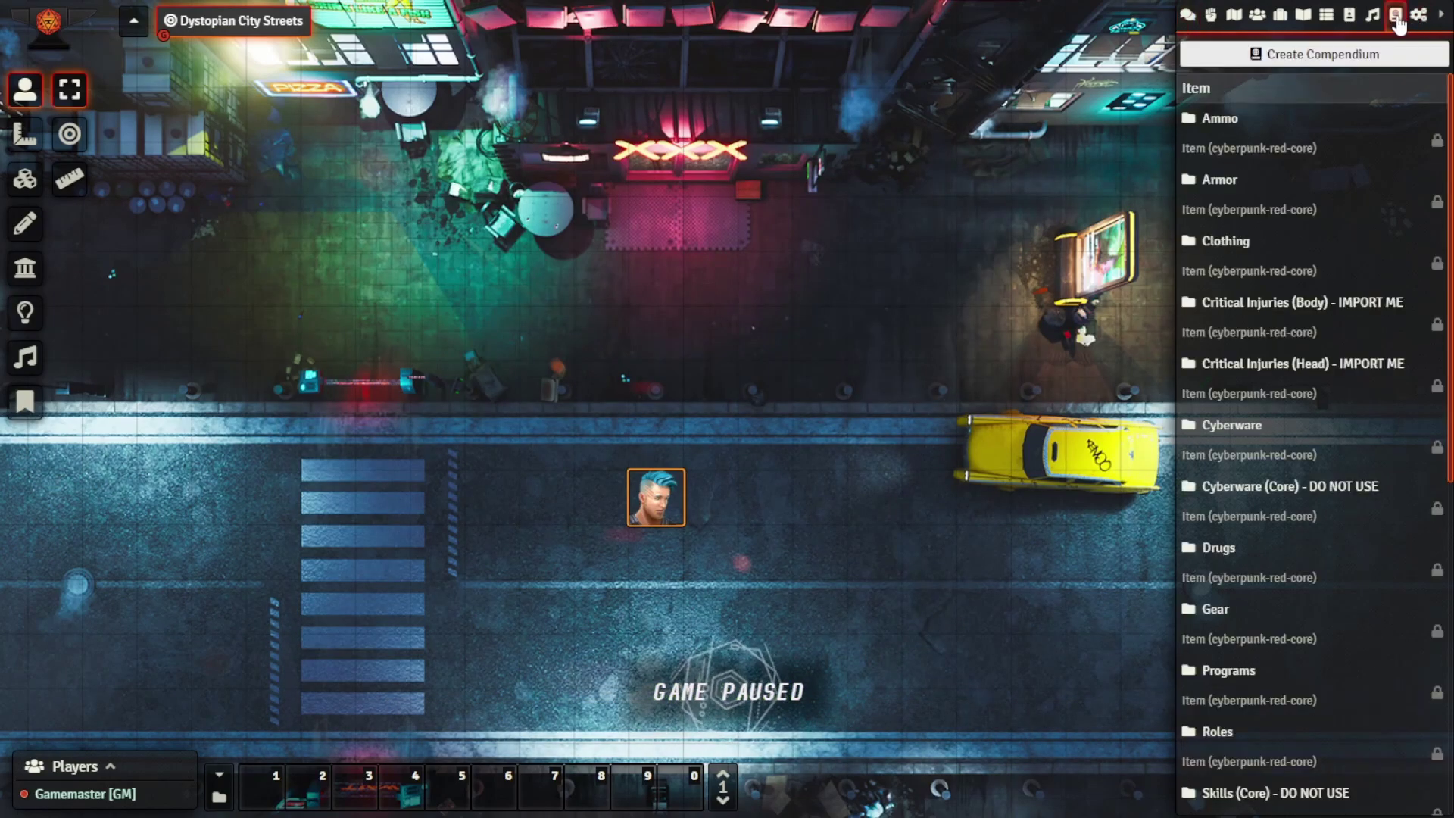
{"action": "left_click", "coordinate": [1218, 548]}
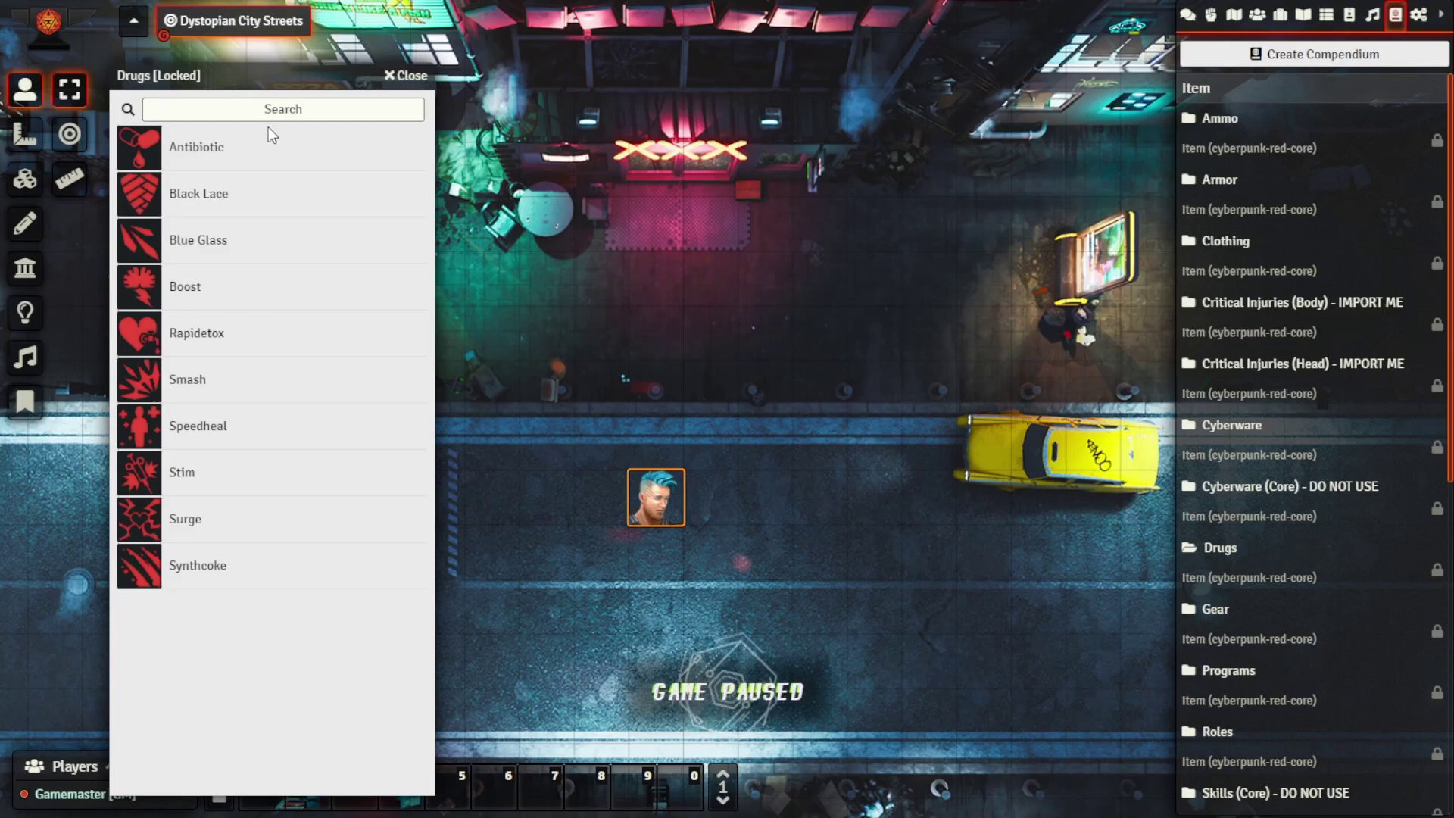
{"action": "double_click", "coordinate": [657, 500]}
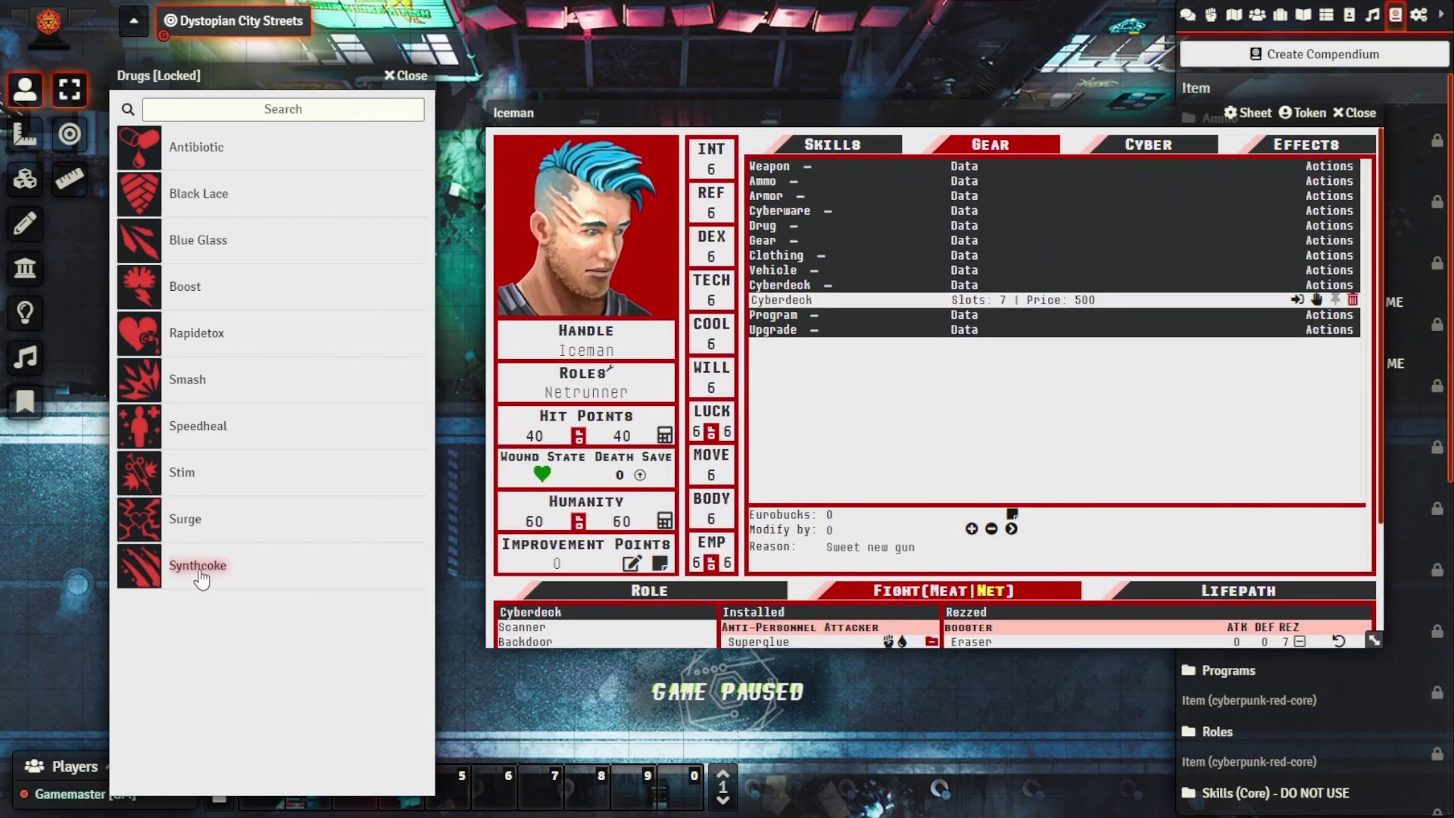
{"action": "left_click_drag", "start_coordinate": [199, 564], "coordinate": [925, 434]}
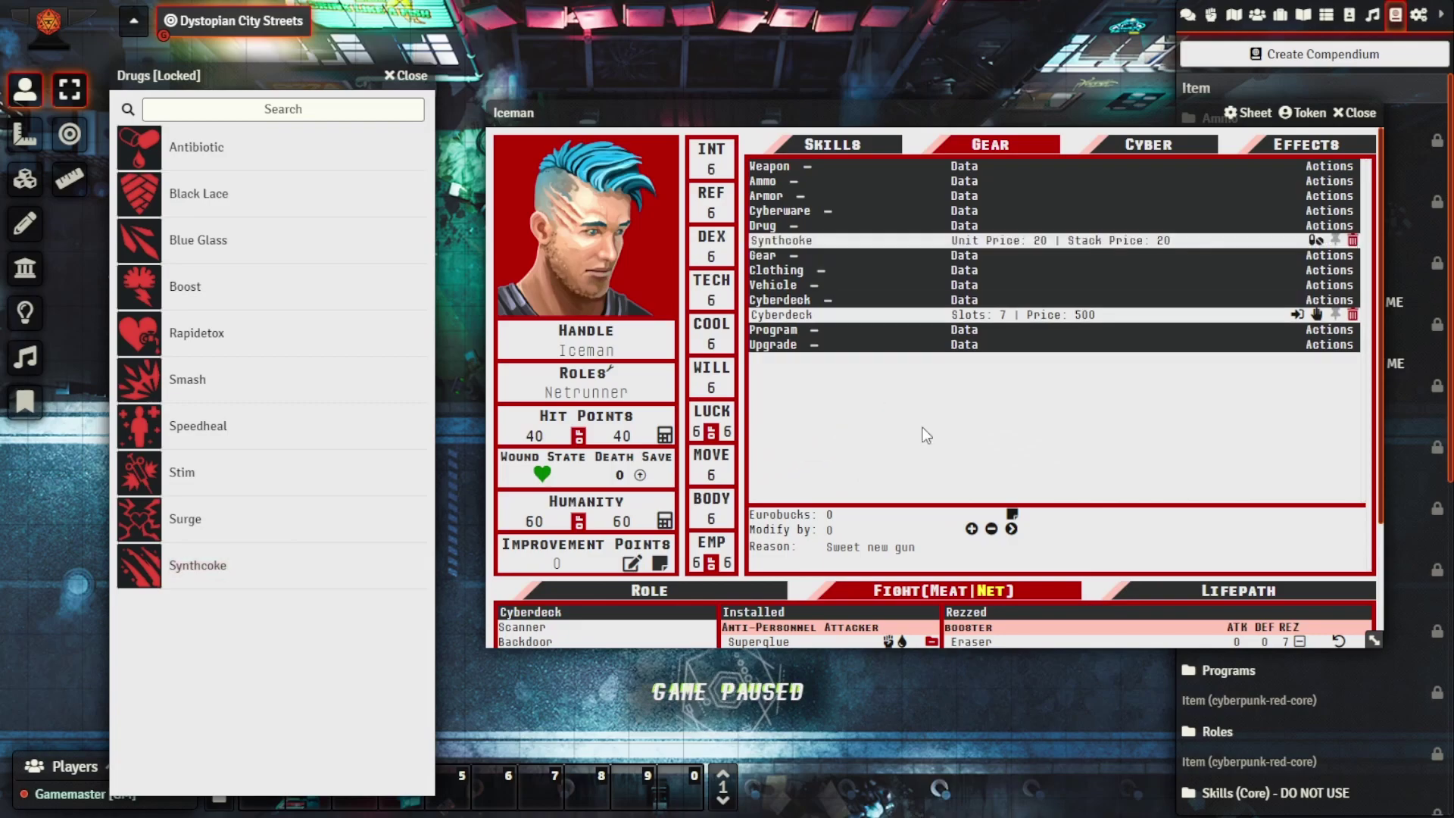
{"action": "left_click", "coordinate": [404, 76]}
Step: Inspect the effects defined on Iceman's Synthcoke item and close the item sheet
{"action": "left_click_drag", "start_coordinate": [886, 107], "coordinate": [648, 114]}
{"action": "left_click", "coordinate": [548, 245]}
{"action": "left_click", "coordinate": [914, 318]}
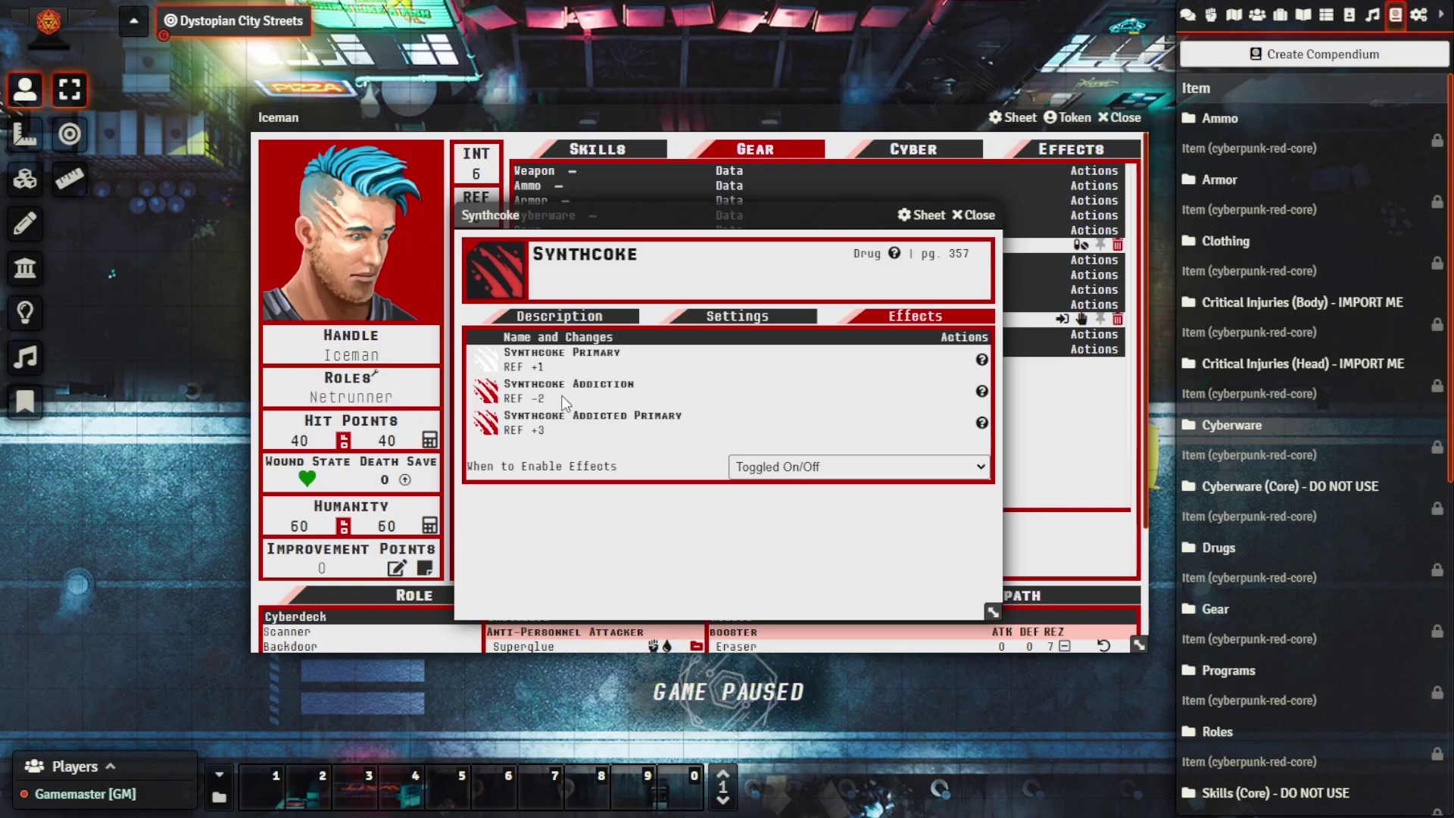
{"action": "left_click", "coordinate": [975, 215]}
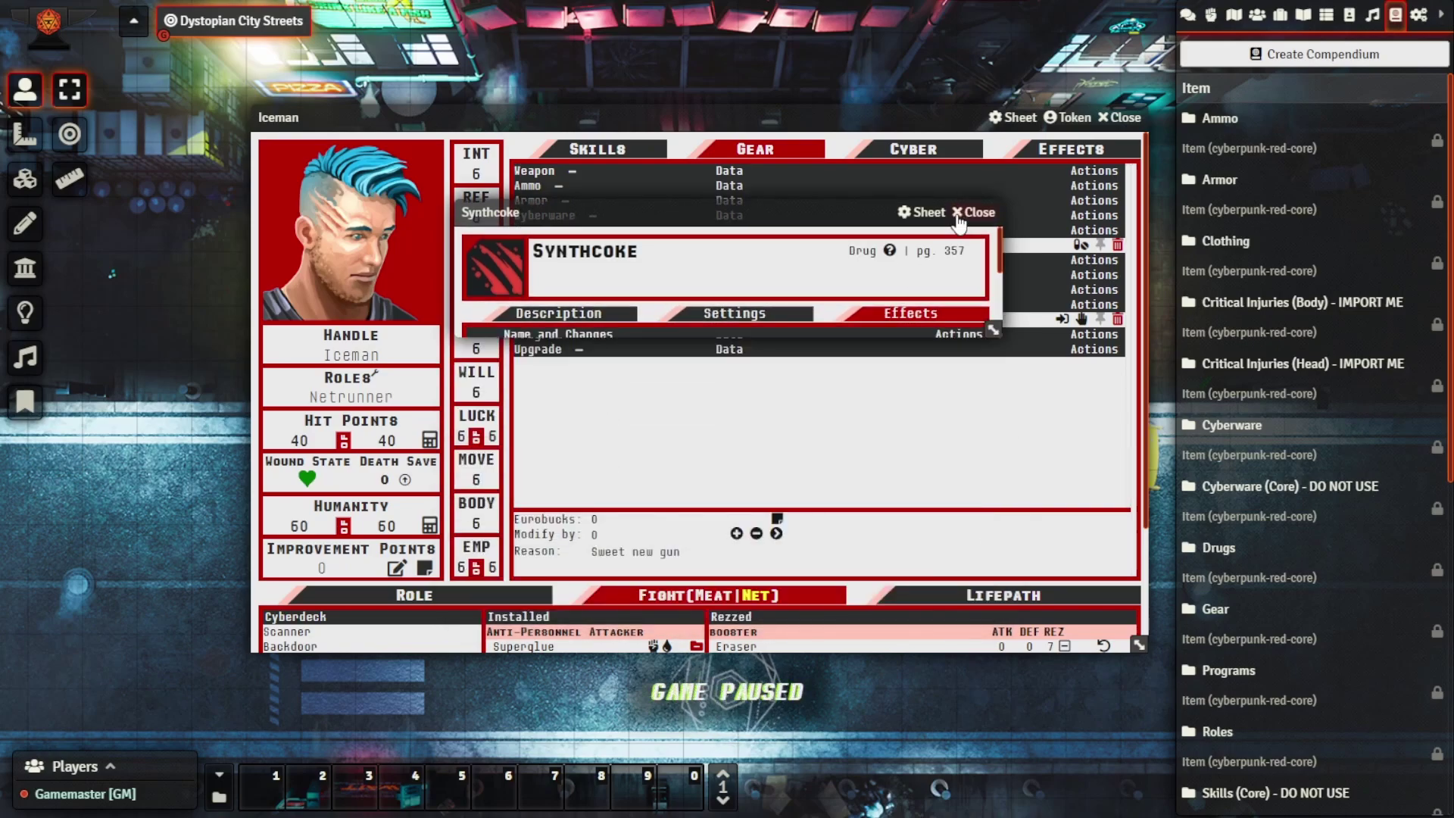
Step: Consume Iceman's Synthcoke and enable the Synthcoke Primary effect
{"action": "left_click", "coordinate": [1081, 245]}
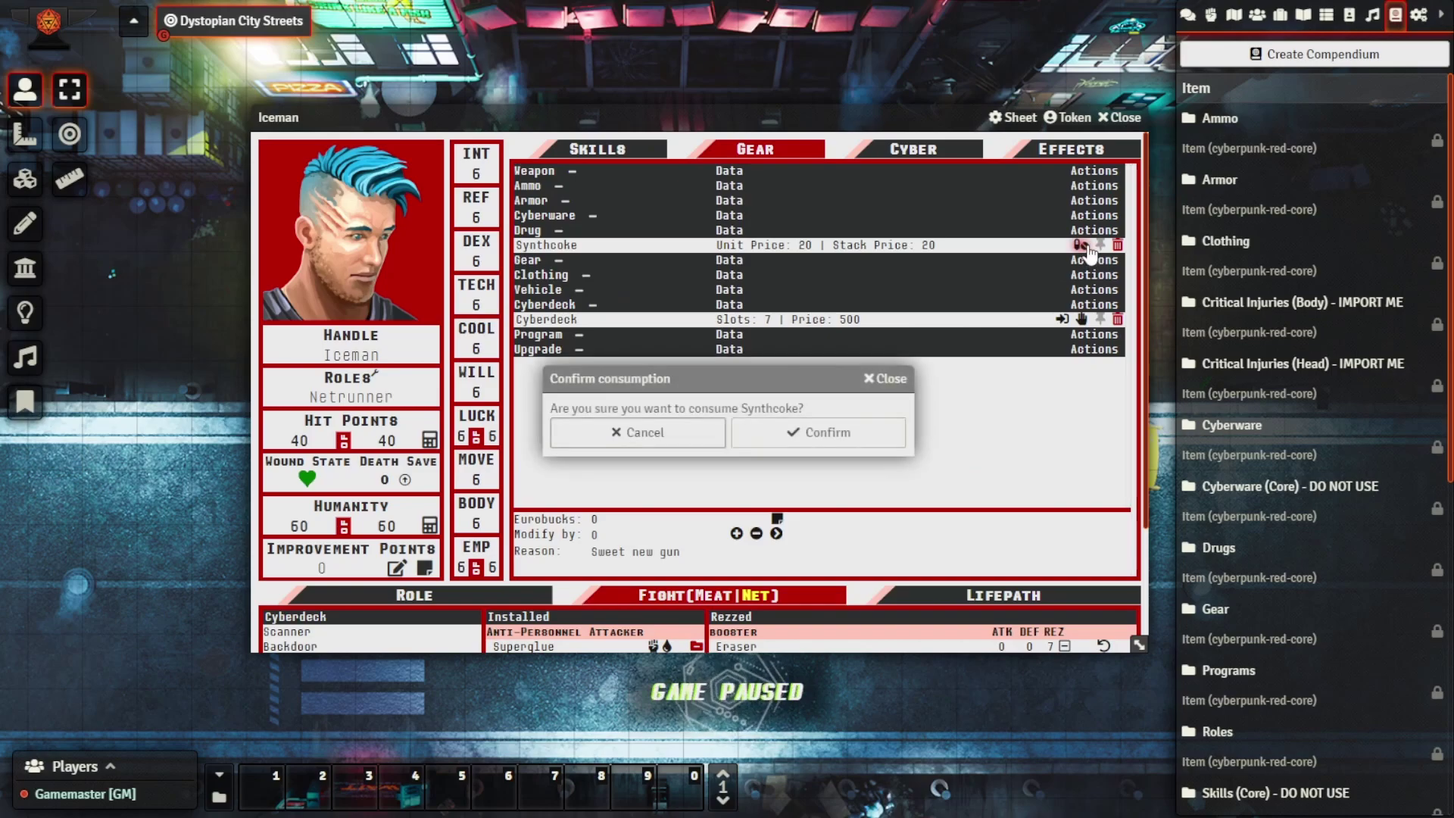
{"action": "left_click", "coordinate": [804, 433]}
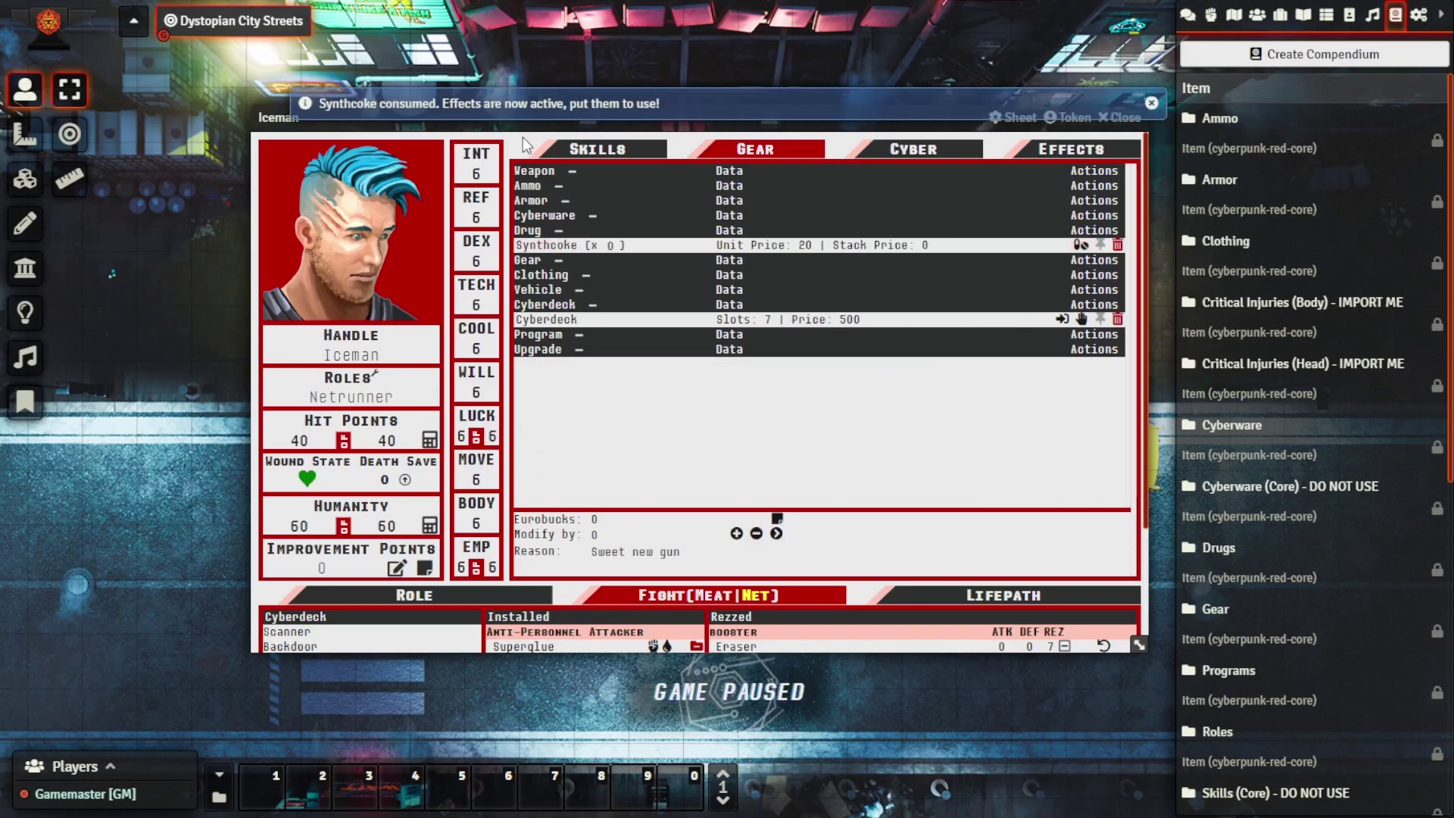
{"action": "left_click", "coordinate": [1097, 152]}
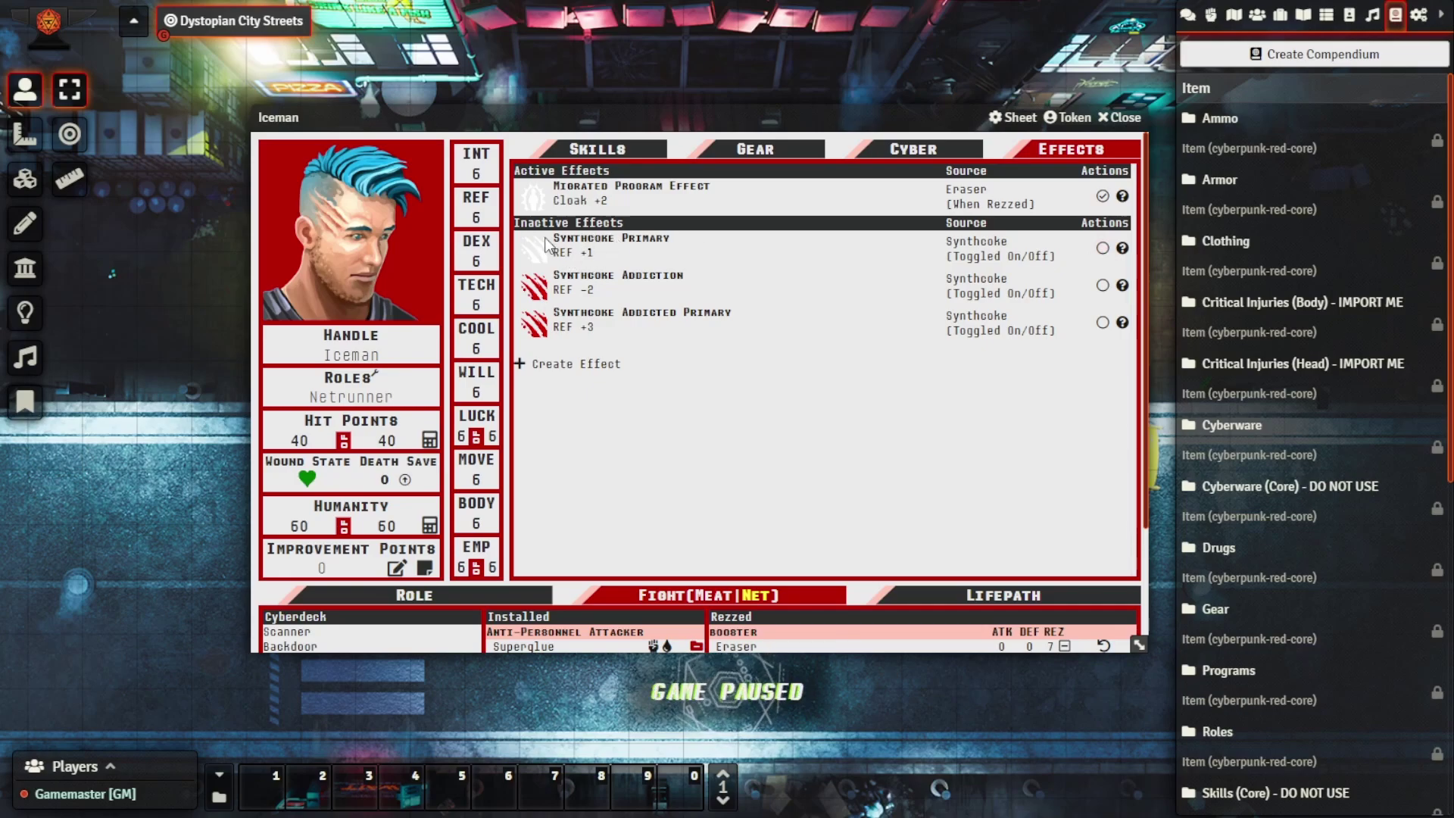
{"action": "left_click", "coordinate": [1103, 249]}
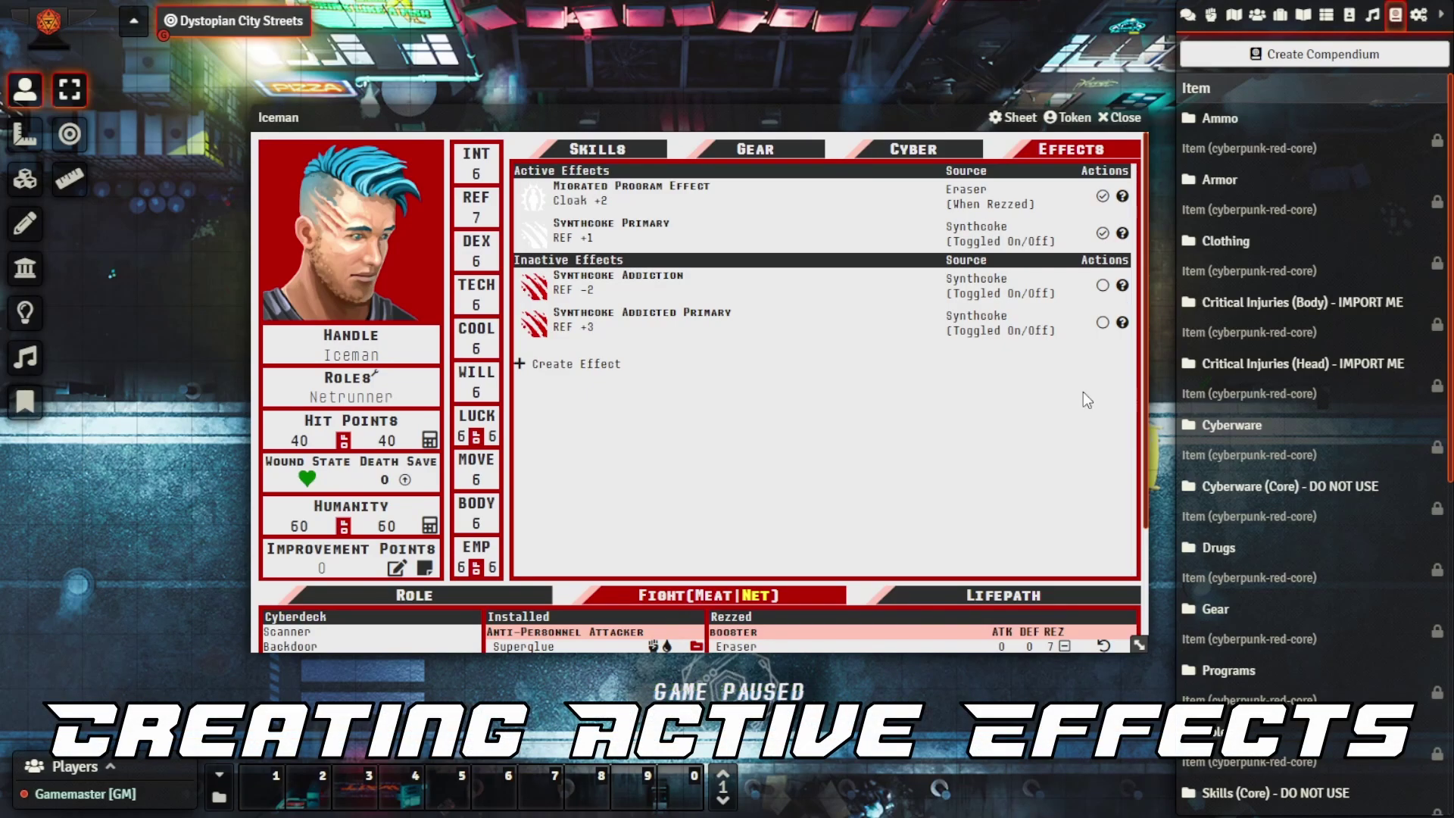
Step: Create a new active effect on Iceman and add an attribute change row to it
{"action": "left_click", "coordinate": [598, 363]}
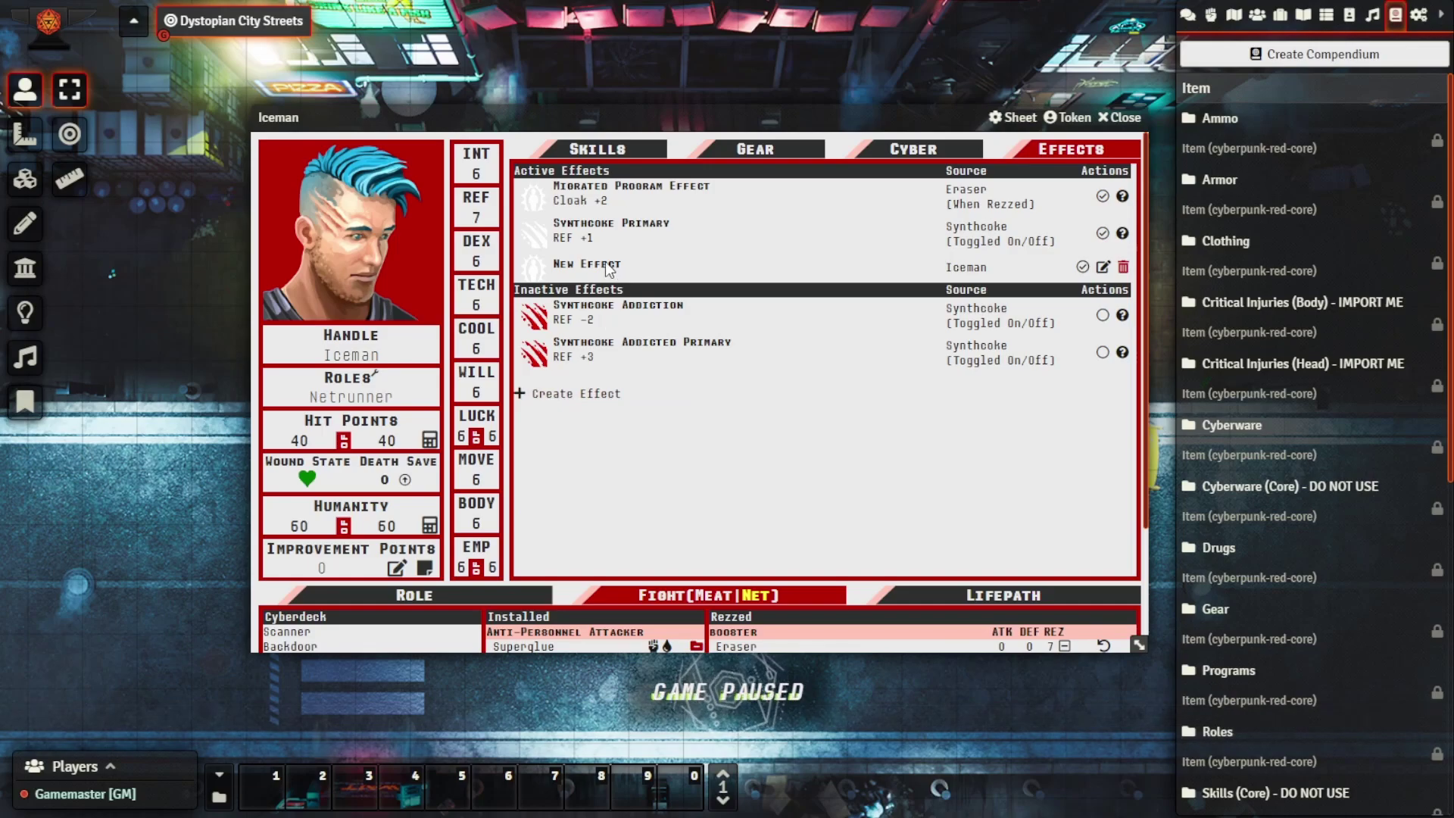
{"action": "left_click", "coordinate": [1103, 267]}
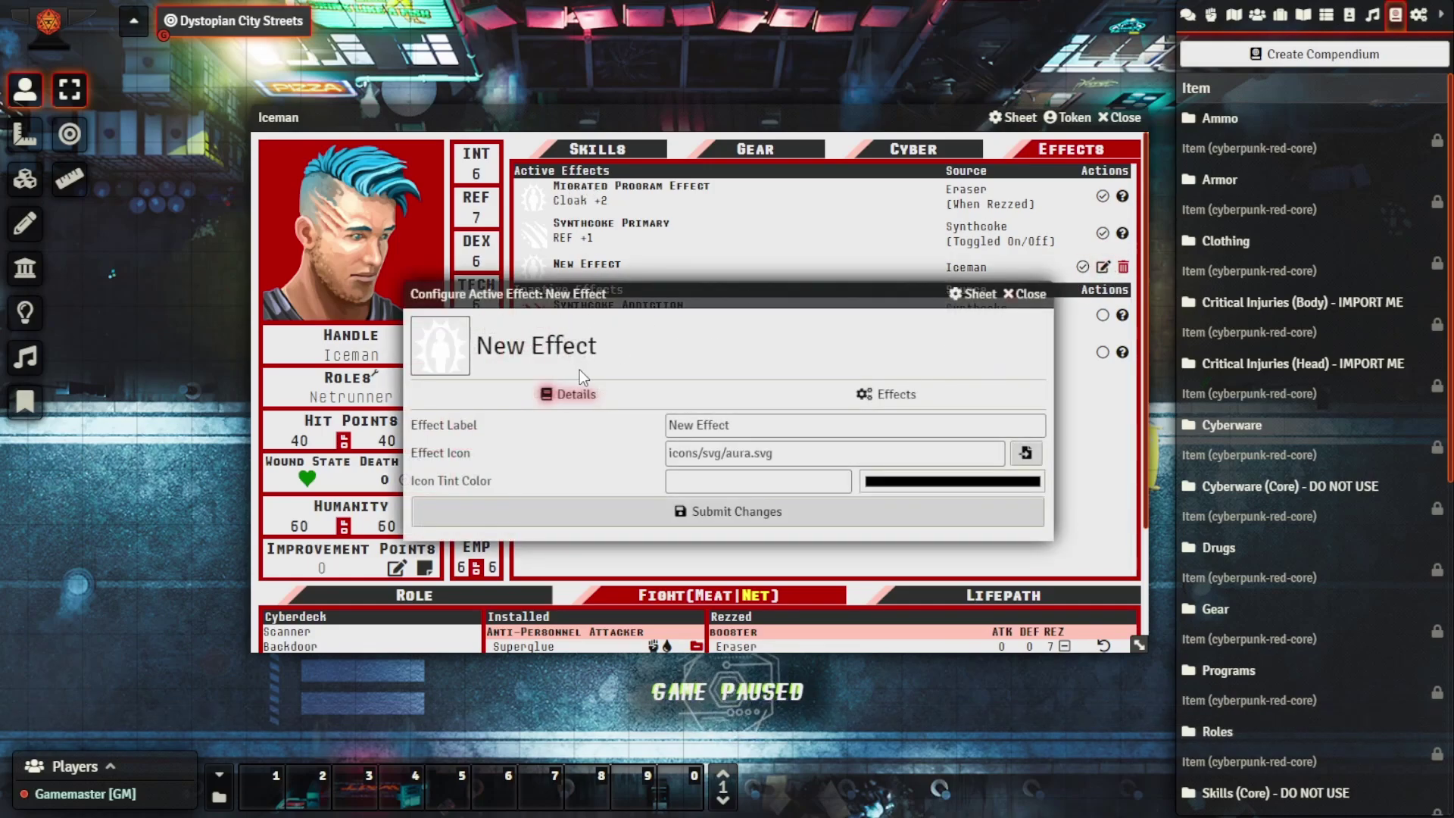
{"action": "left_click", "coordinate": [876, 395]}
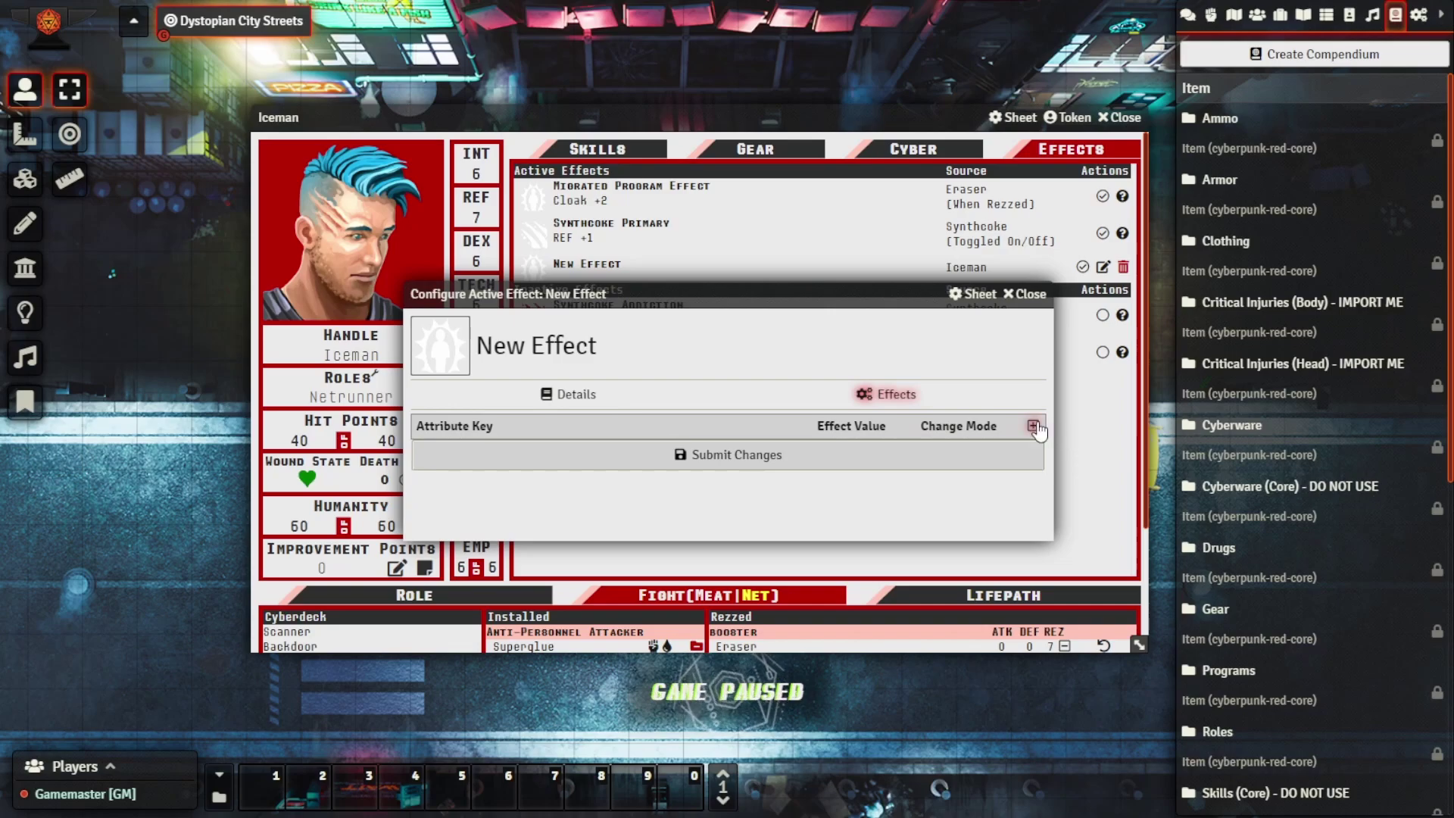
{"action": "left_click", "coordinate": [1033, 427]}
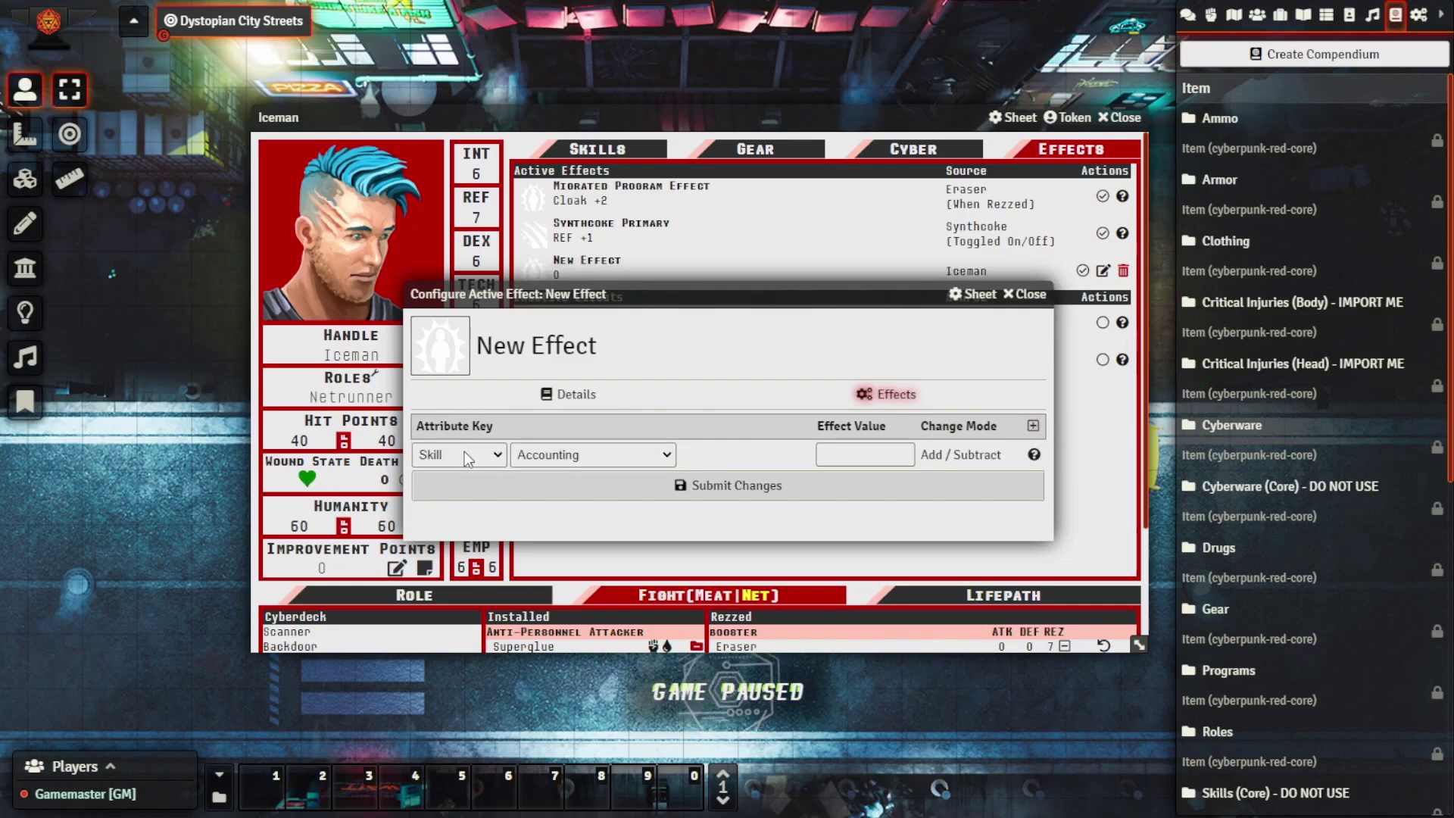
Step: Review the new effect's Skill attribute keys, switch the category to Combat, and review the keys it offers
{"action": "left_click", "coordinate": [593, 457]}
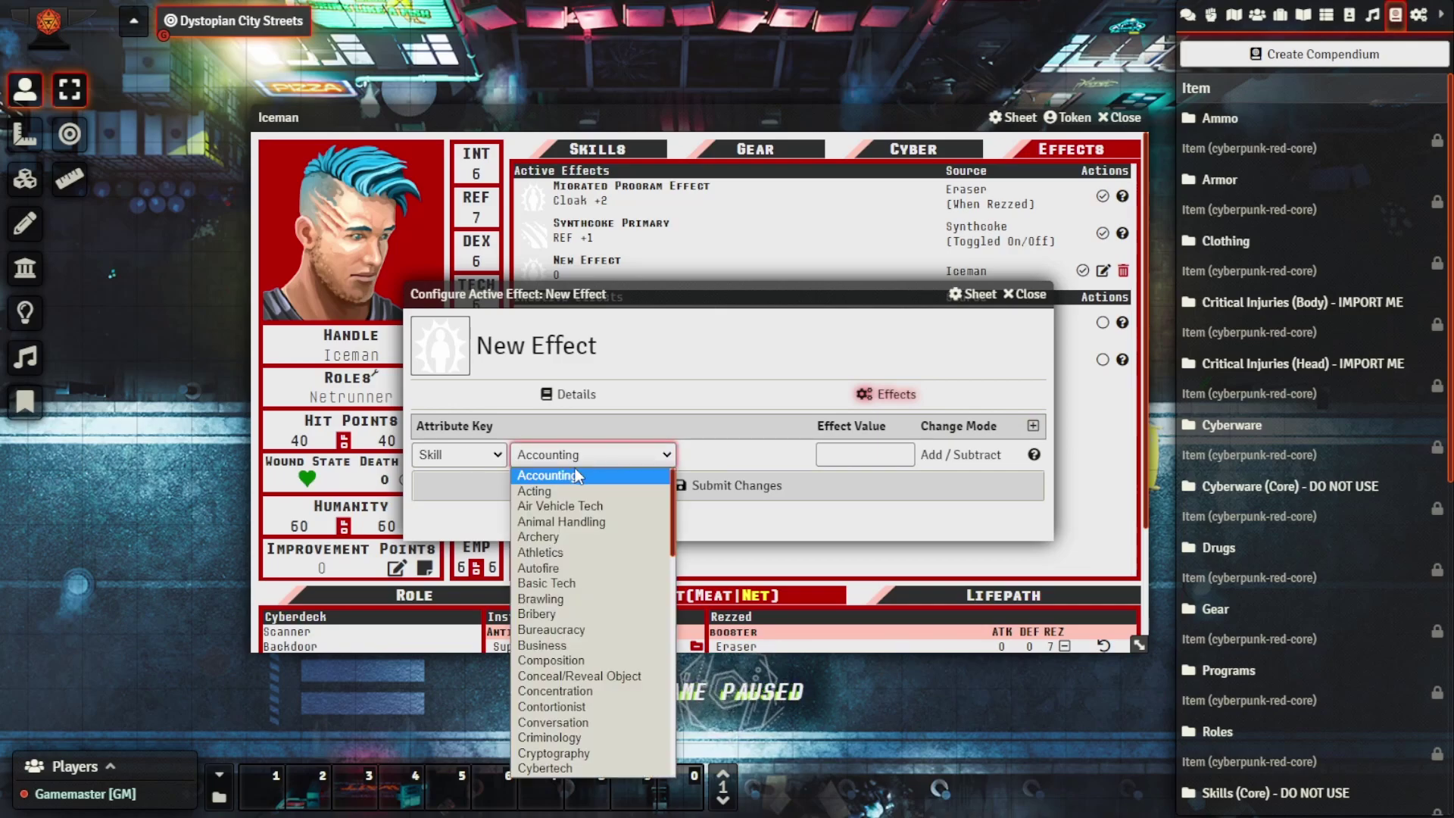
{"action": "left_click", "coordinate": [451, 457]}
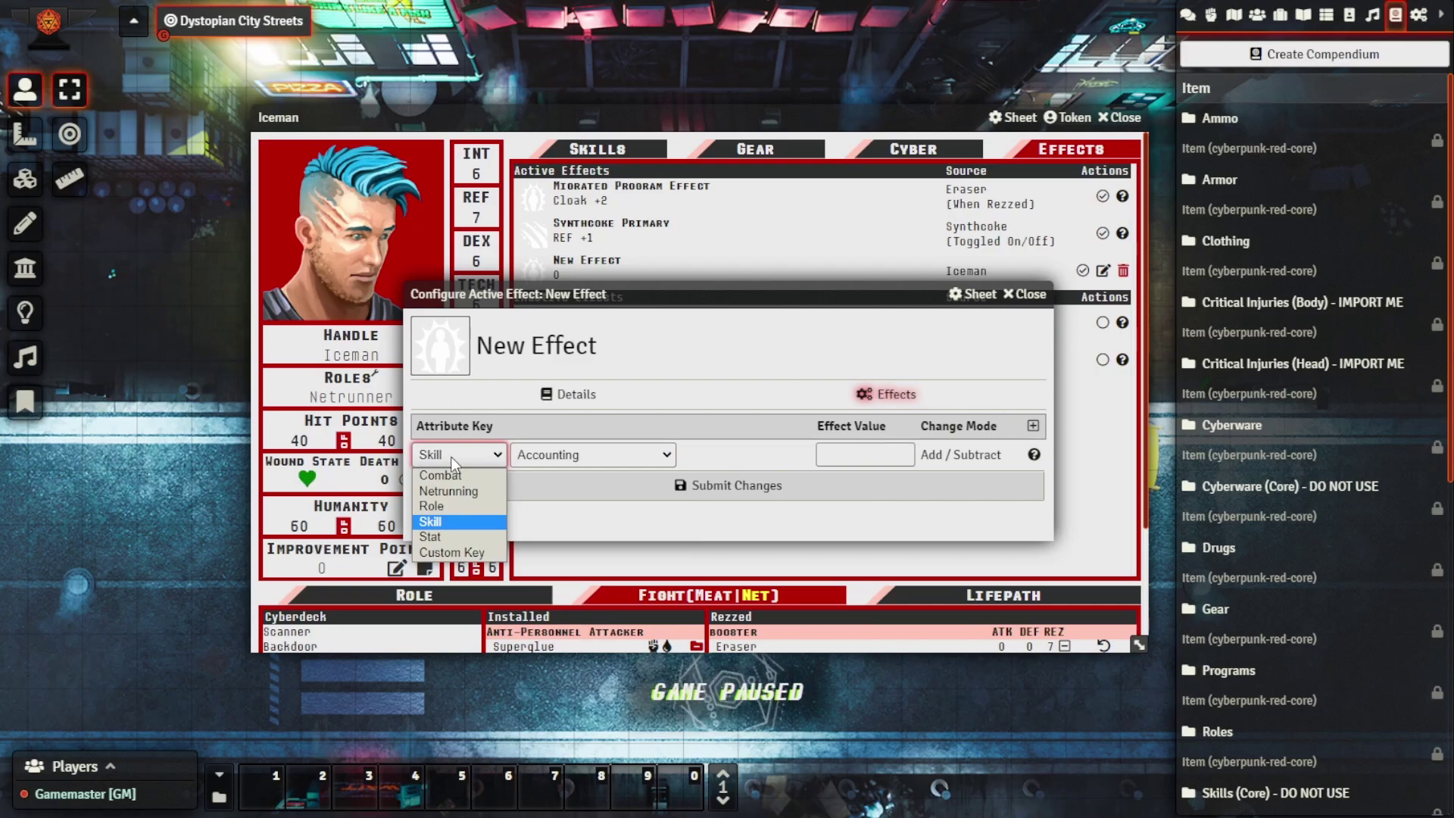
{"action": "left_click", "coordinate": [458, 474]}
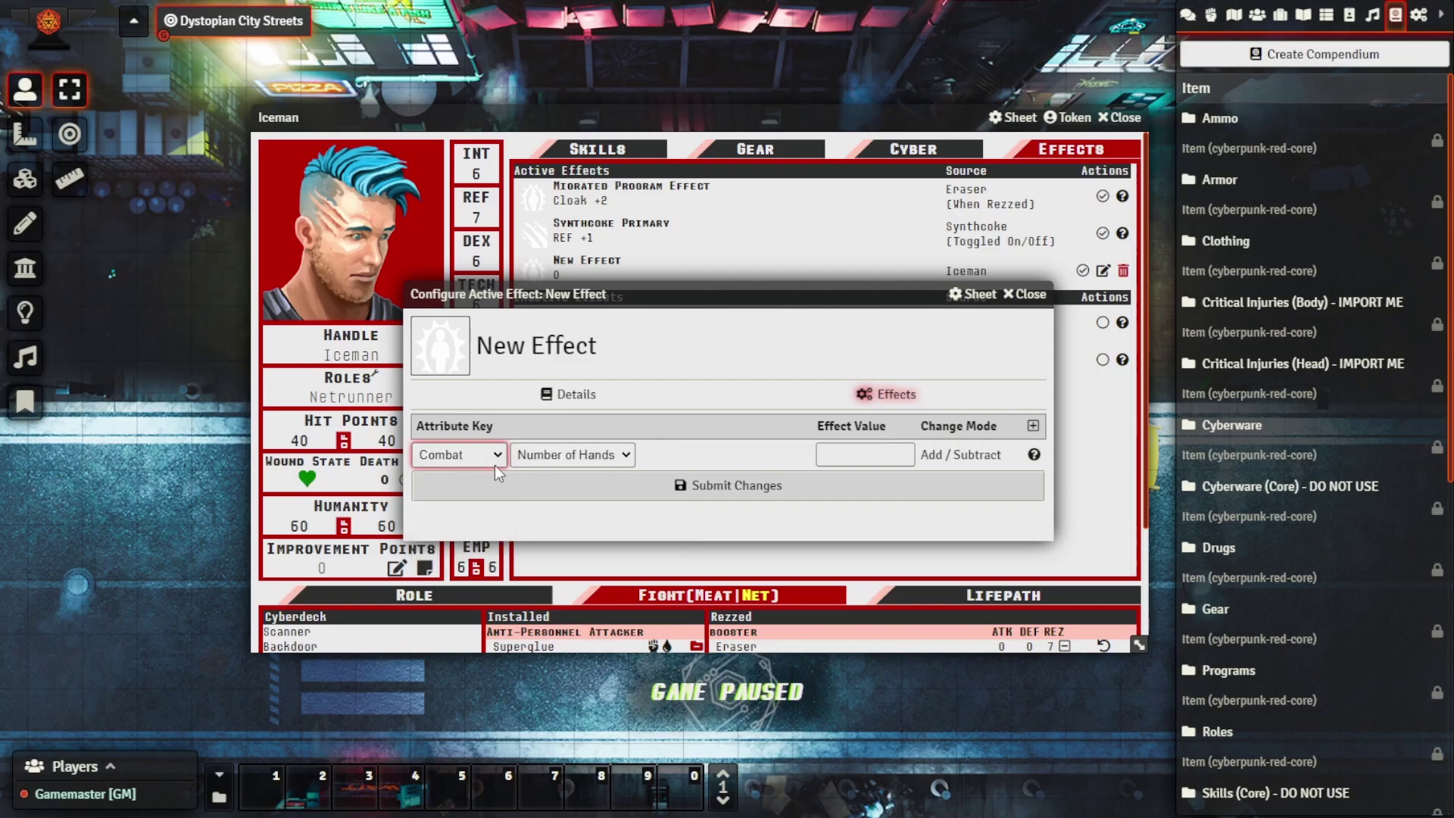
{"action": "left_click", "coordinate": [576, 454]}
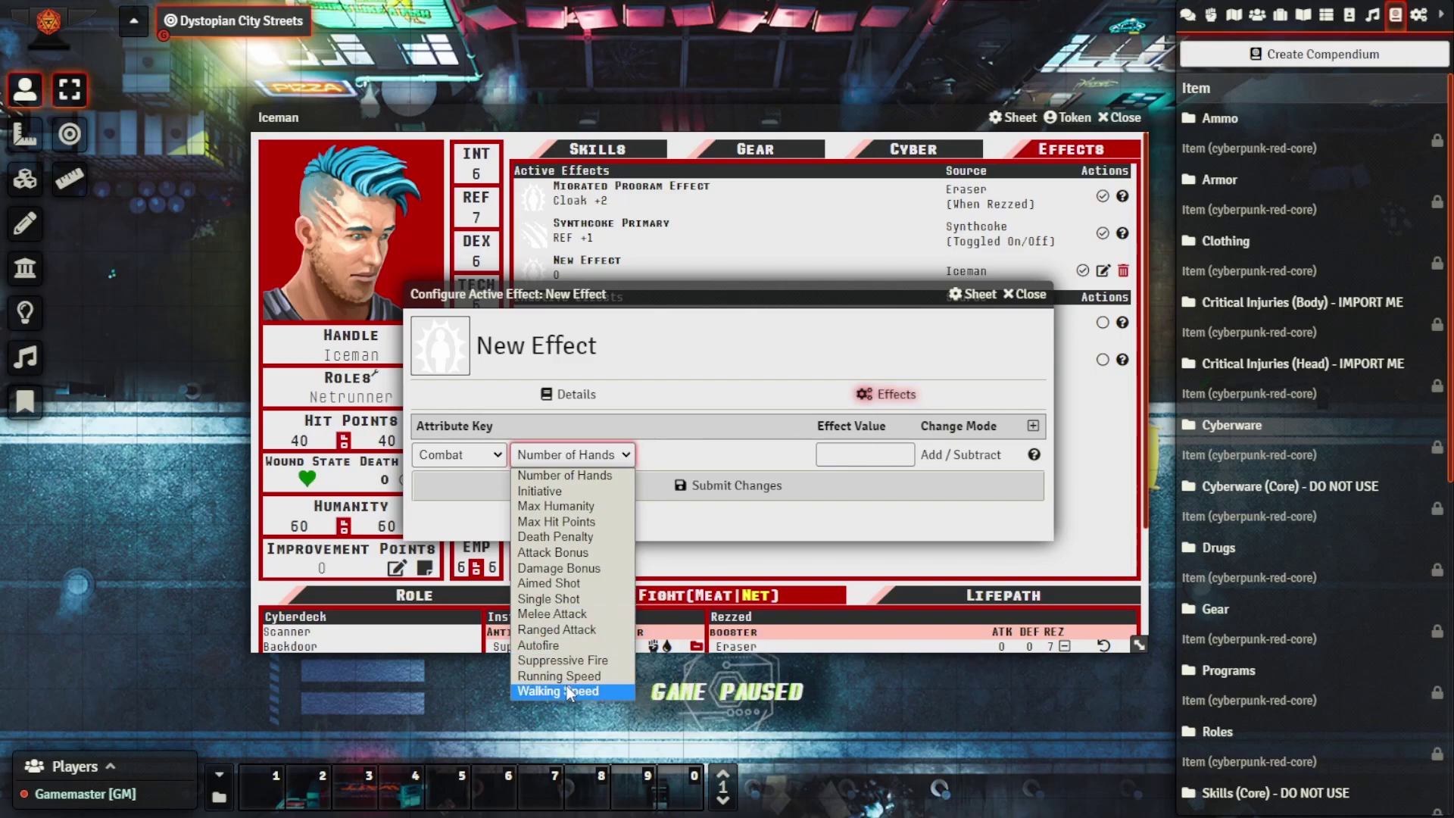
Step: Switch the new effect's attribute category to Netrunning and review the keys it offers
{"action": "left_click", "coordinate": [472, 454]}
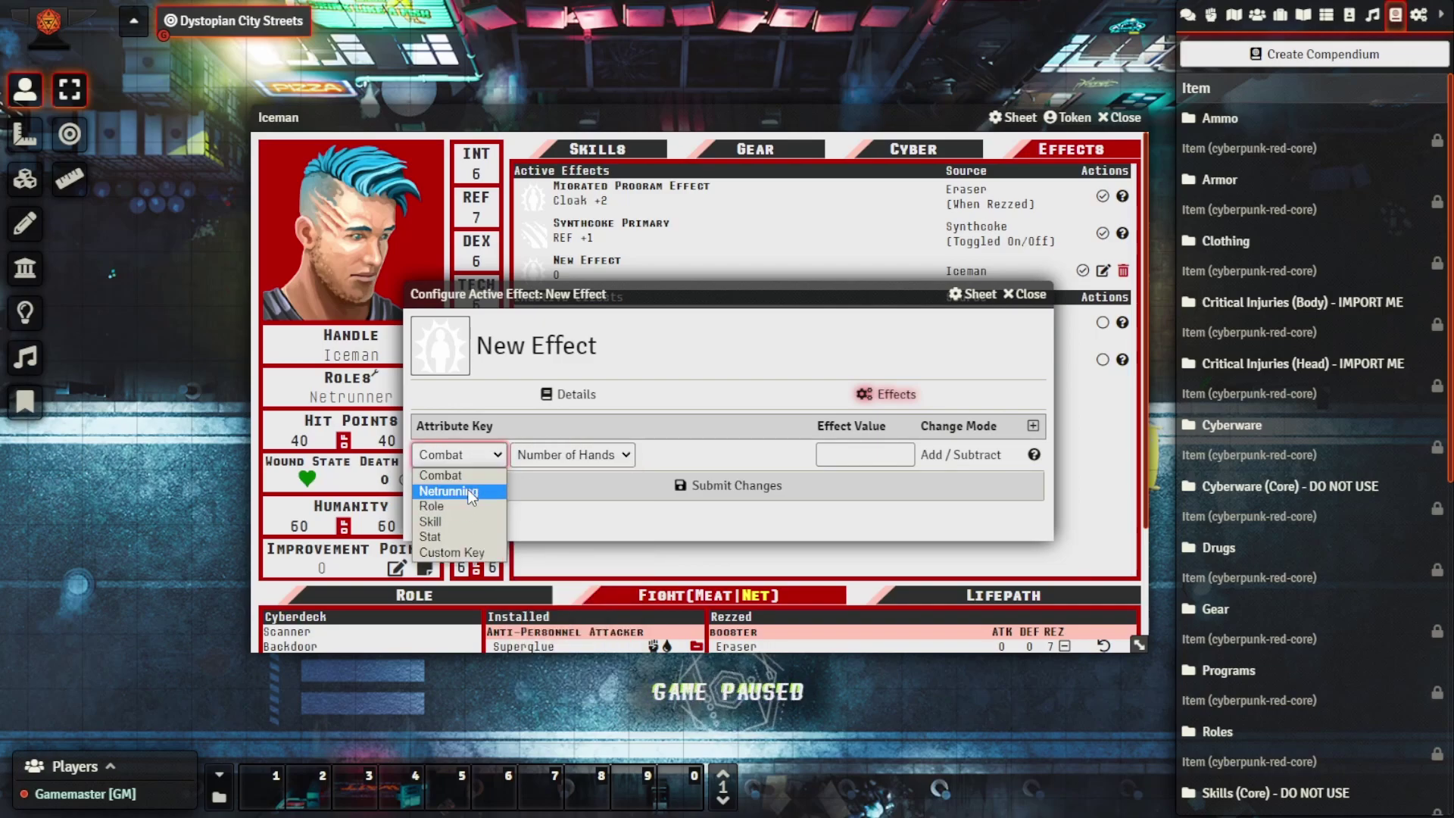
{"action": "left_click", "coordinate": [467, 491]}
{"action": "left_click", "coordinate": [583, 455]}
{"action": "left_click", "coordinate": [465, 455]}
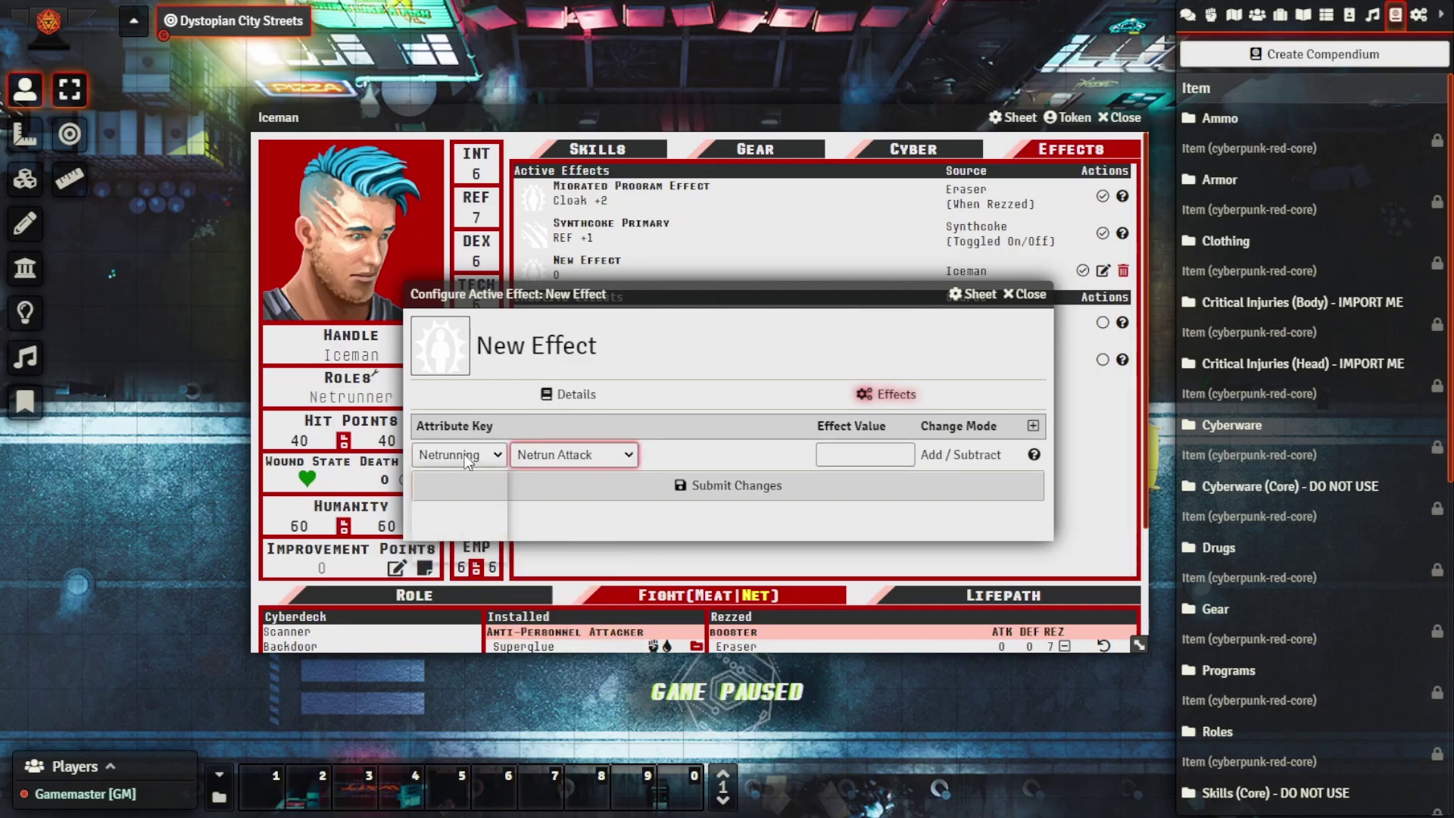
Step: Switch the new effect's attribute category to Role and review the role ability keys it offers
{"action": "left_click", "coordinate": [465, 454]}
{"action": "left_click", "coordinate": [453, 506]}
{"action": "left_click", "coordinate": [553, 462]}
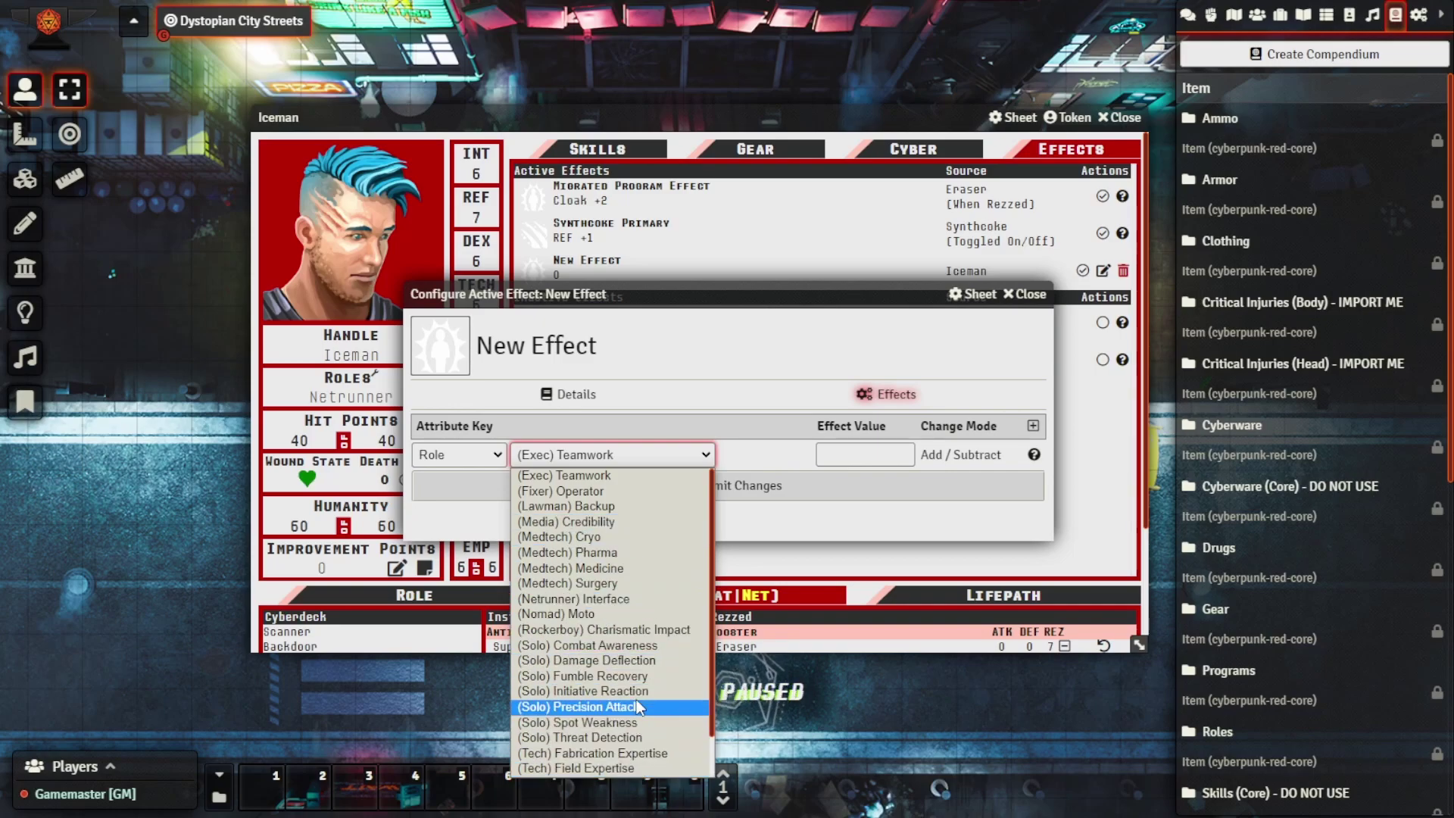
{"action": "left_click", "coordinate": [446, 448]}
Step: Switch the new effect's attribute category to Skill and to Stat, reviewing the keys offered by each
{"action": "left_click", "coordinate": [446, 448]}
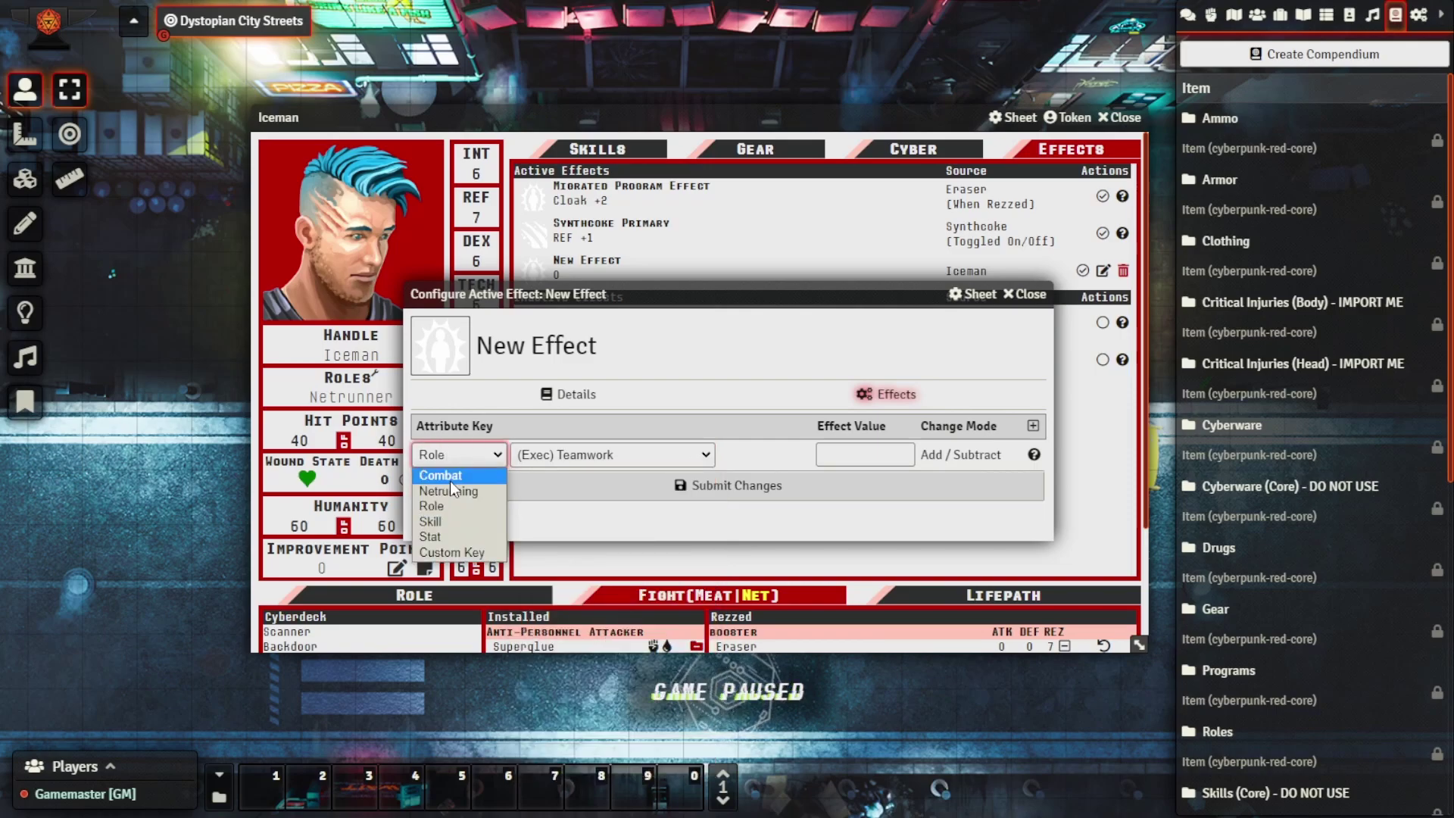
{"action": "left_click", "coordinate": [450, 521]}
{"action": "left_click", "coordinate": [577, 457]}
{"action": "left_click", "coordinate": [424, 456]}
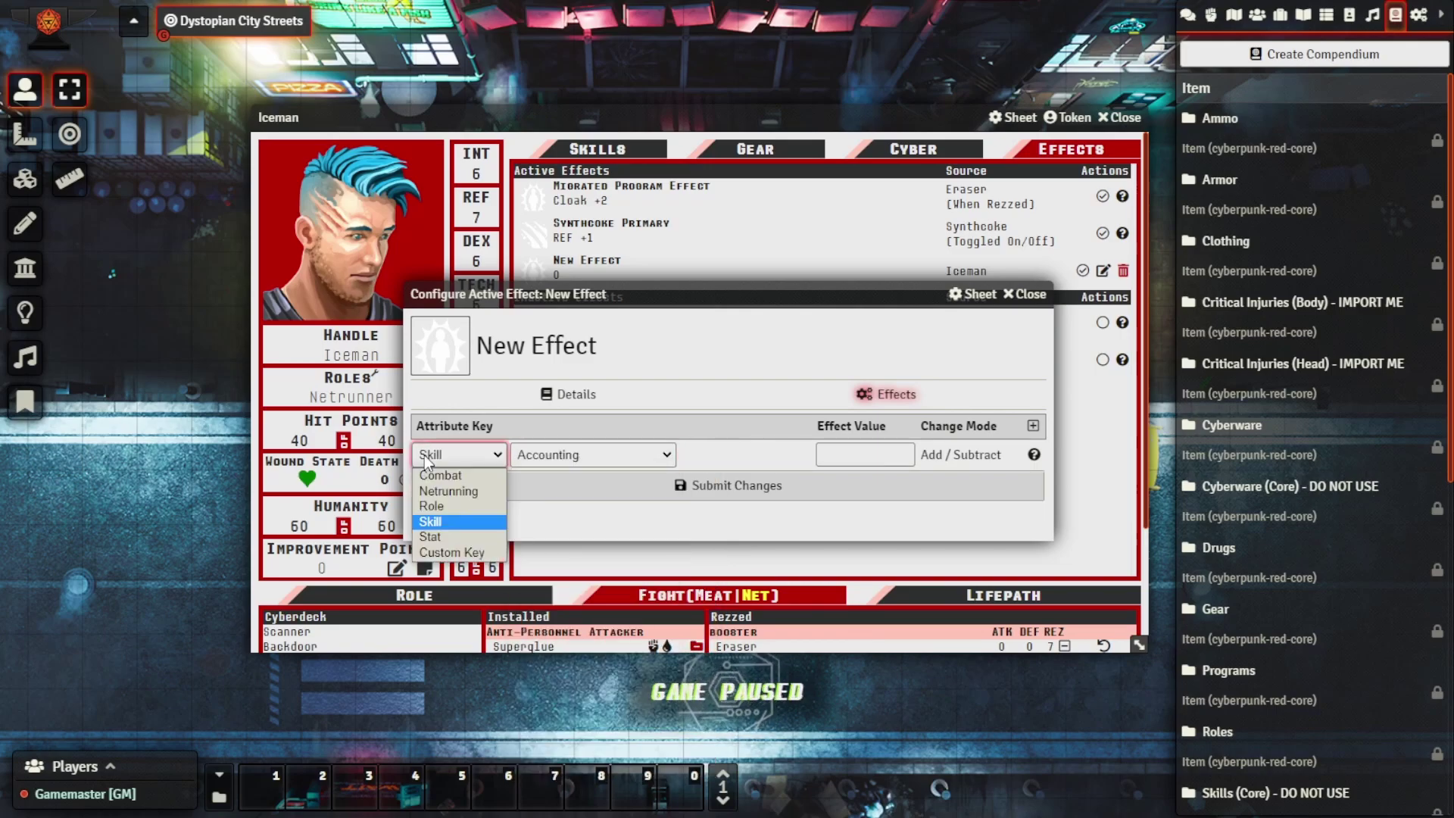
{"action": "left_click", "coordinate": [453, 538]}
{"action": "left_click", "coordinate": [555, 454]}
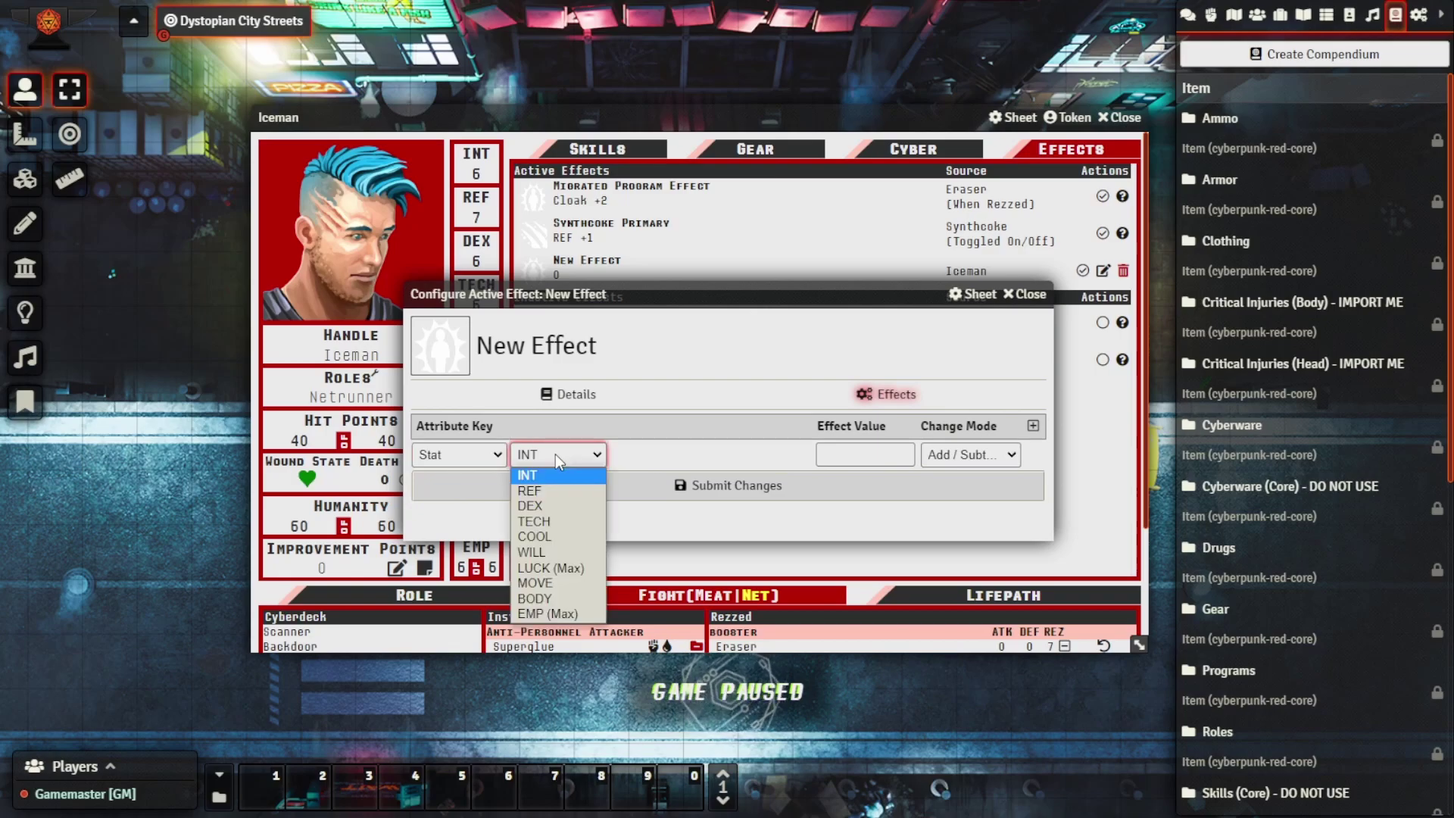
Step: Set the new effect's attribute to Combat, Number of Hands, with an effect value of 1, and submit the changes
{"action": "left_click", "coordinate": [455, 455]}
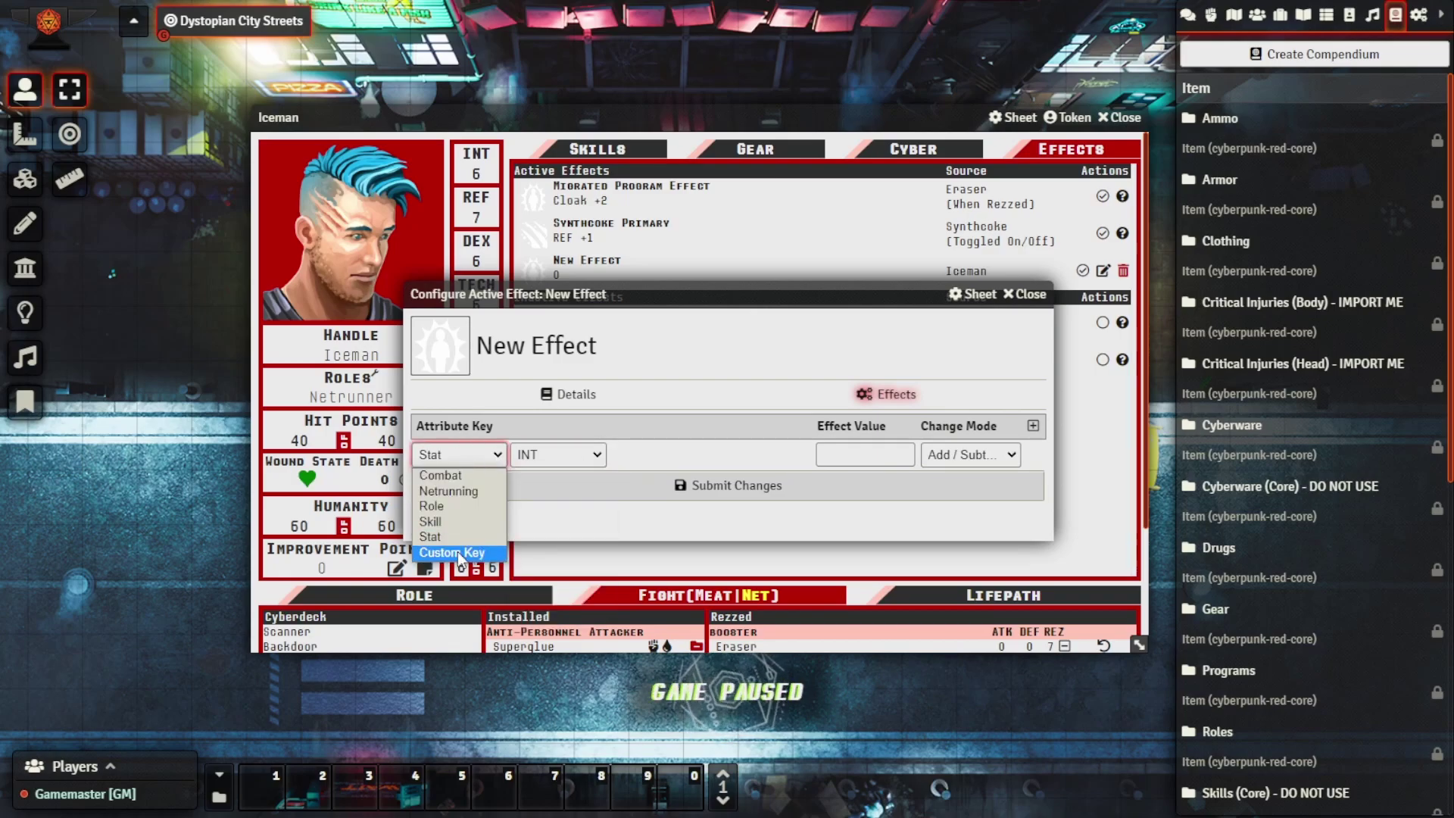
{"action": "left_click", "coordinate": [465, 475]}
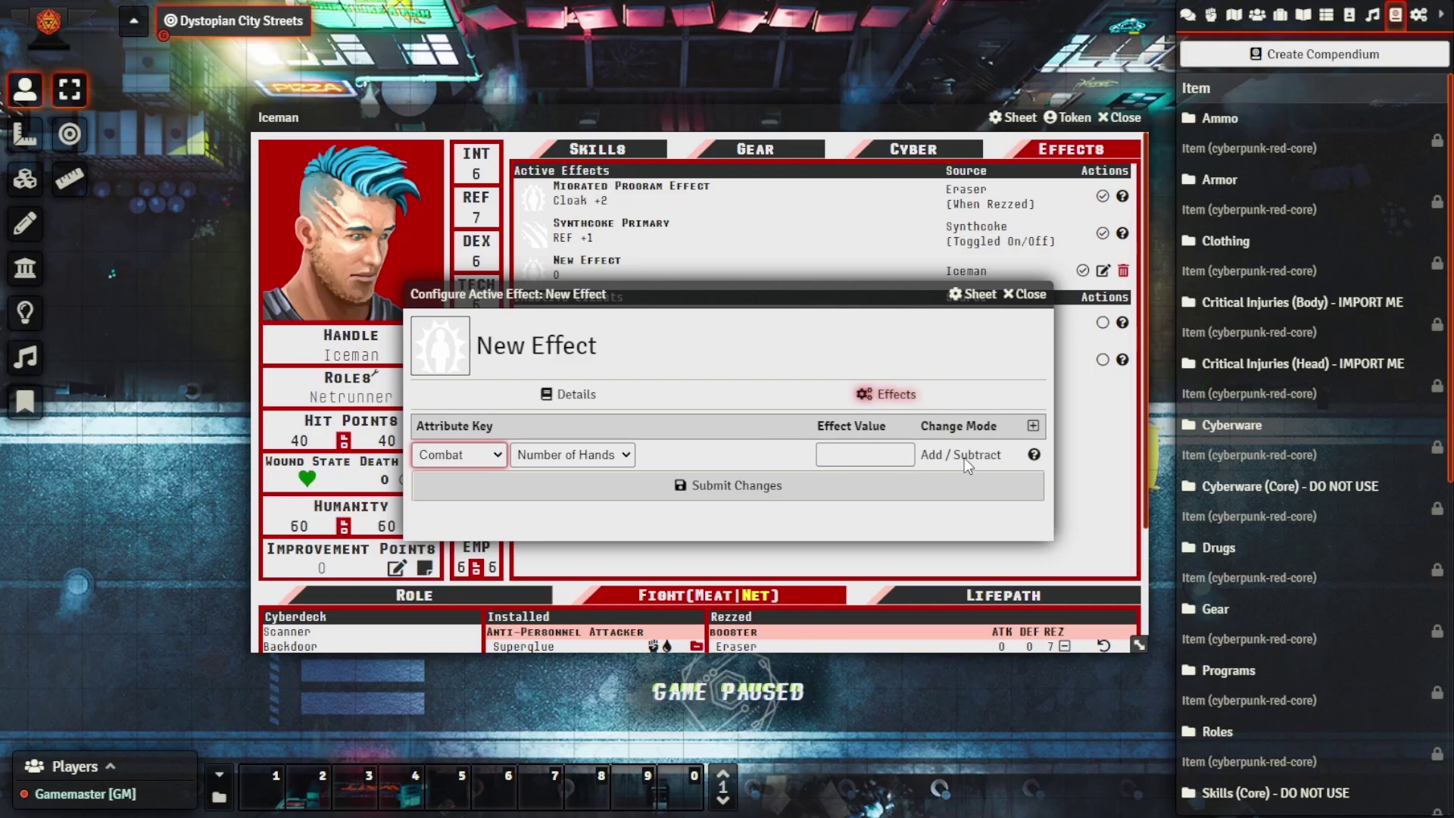
{"action": "left_click", "coordinate": [876, 453]}
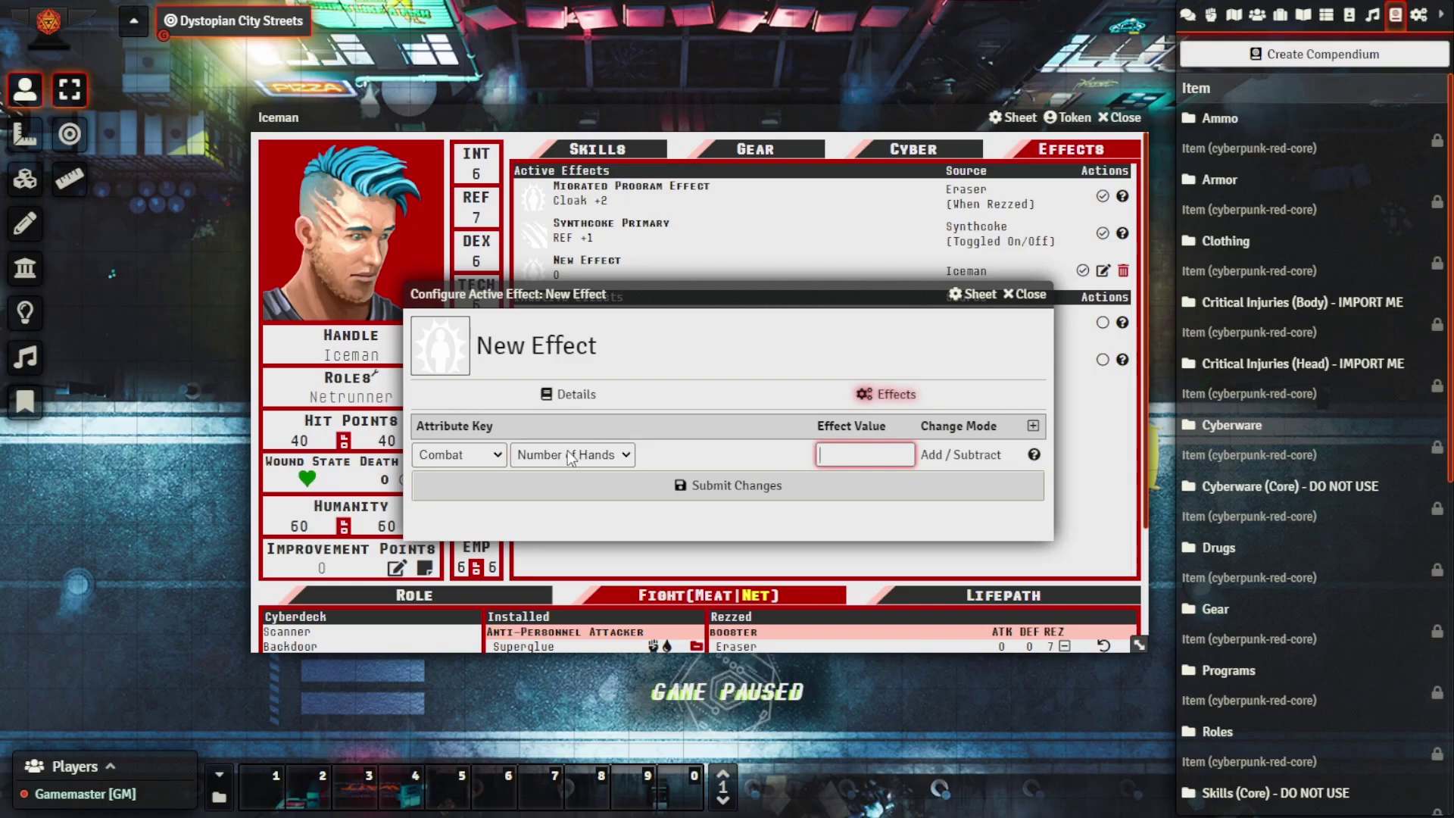
{"action": "type", "text": "1"}
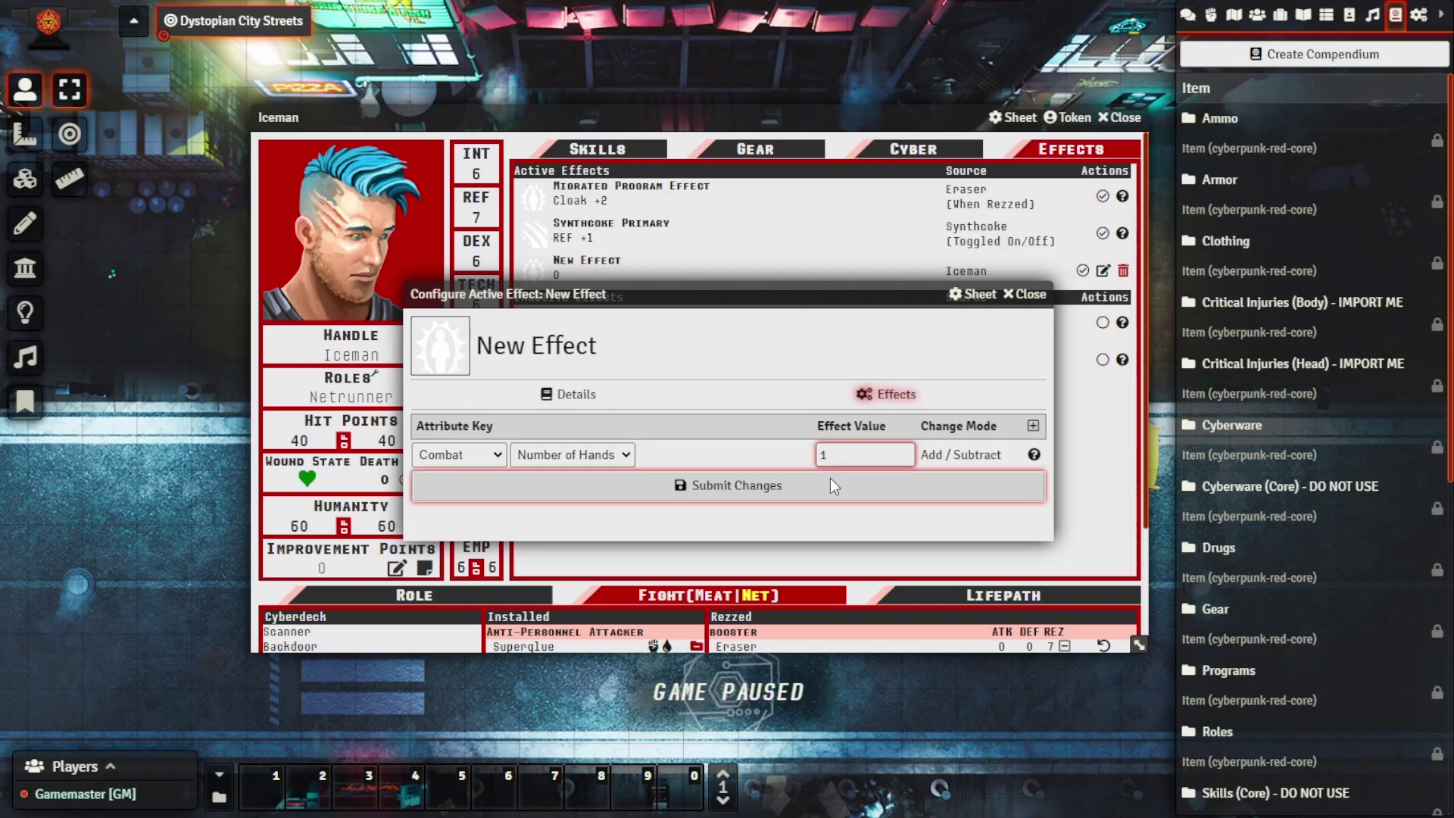
{"action": "left_click", "coordinate": [832, 487]}
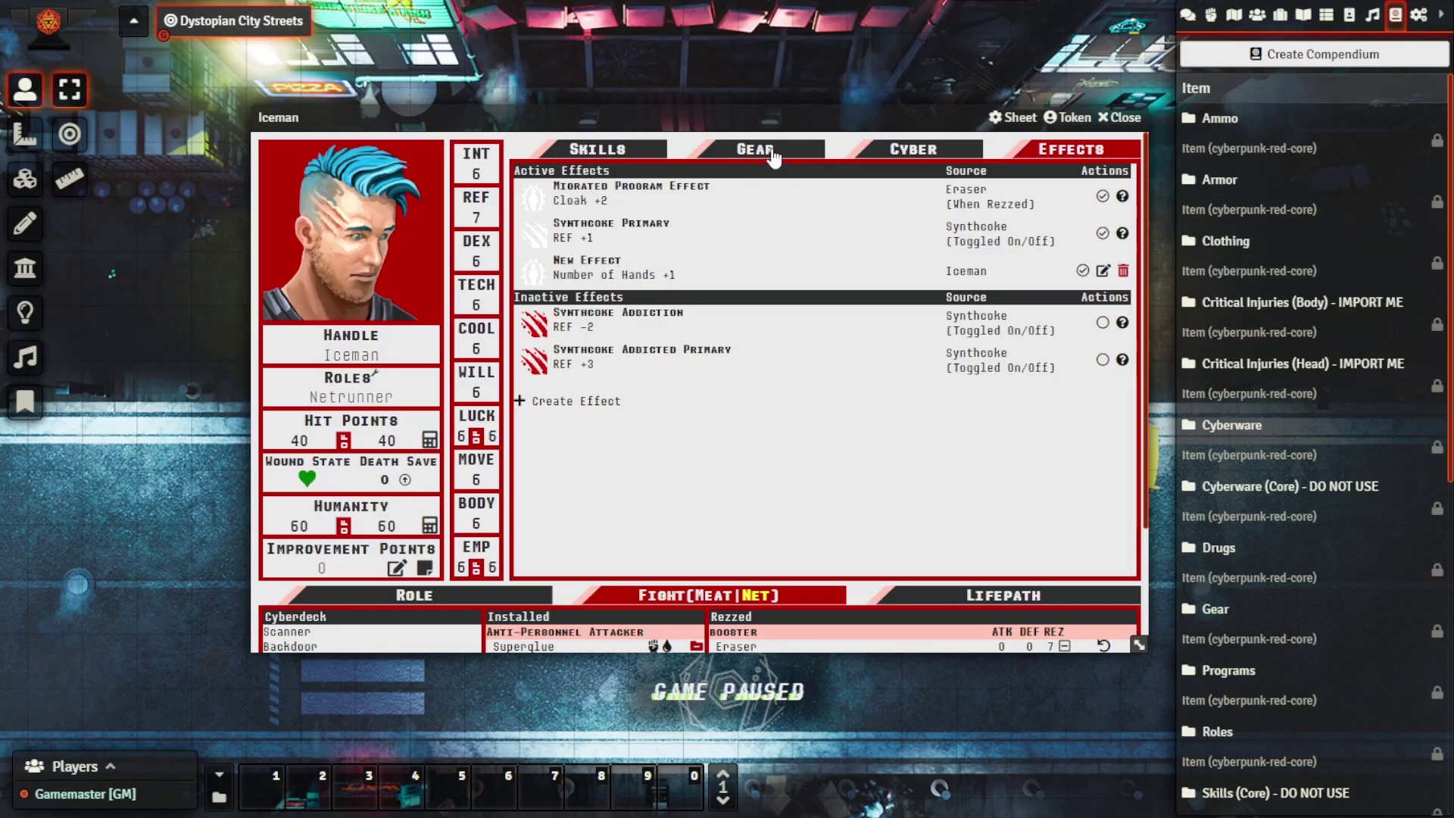
Step: Look through the gear, cyberware and effects sections of Iceman's character sheet
{"action": "left_click", "coordinate": [771, 152]}
{"action": "left_click", "coordinate": [912, 150]}
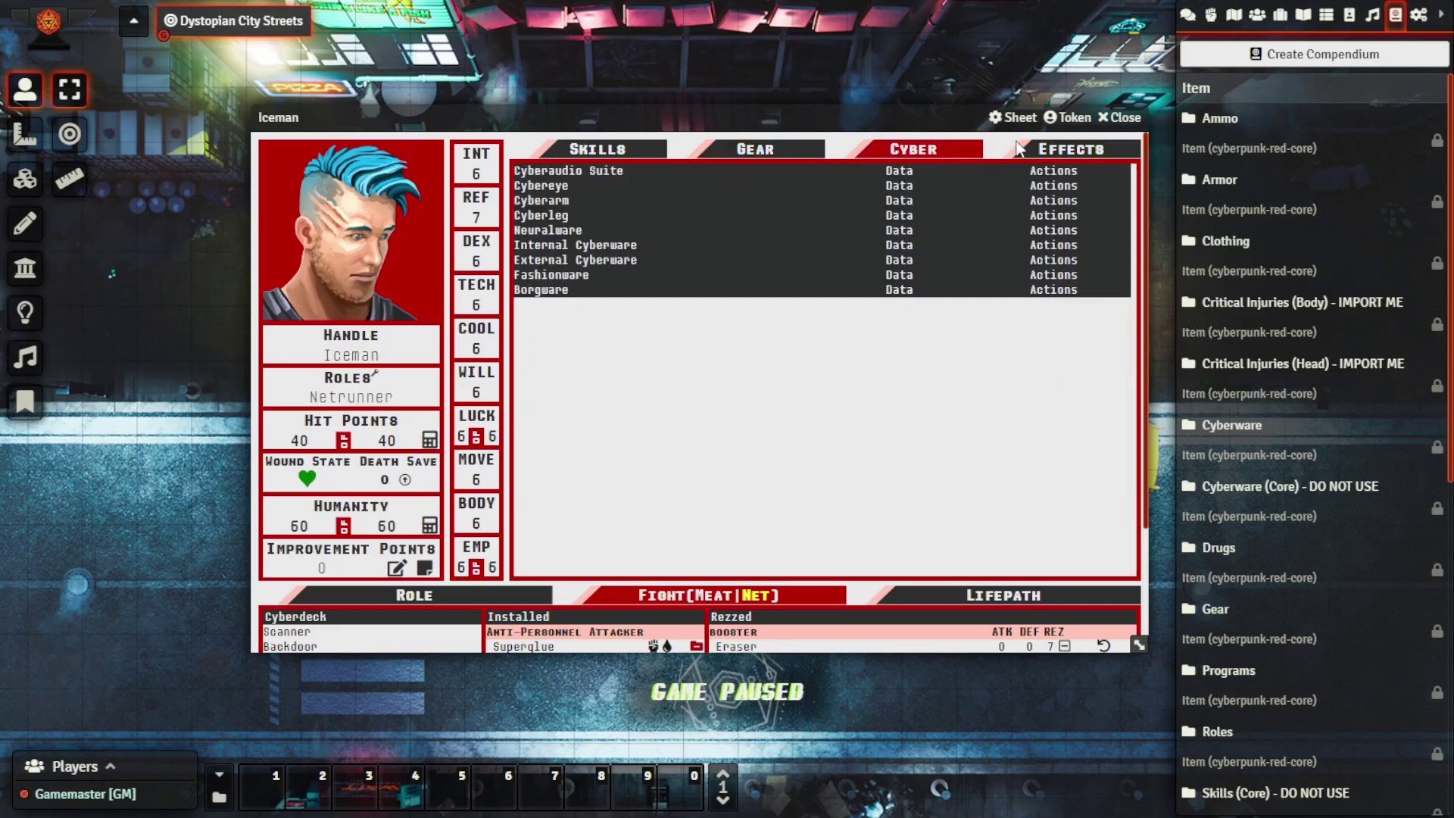
{"action": "left_click", "coordinate": [1038, 148]}
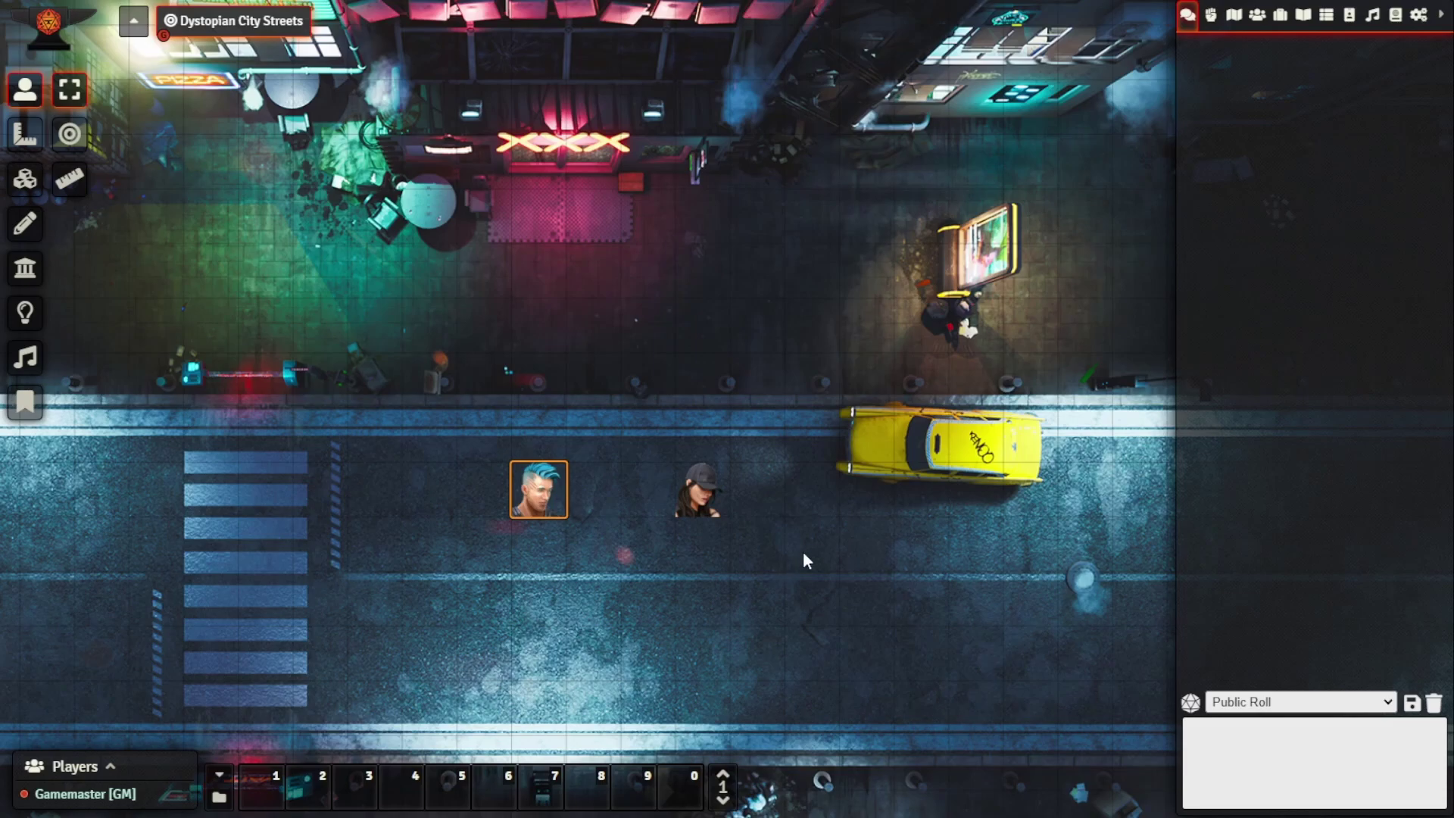
Step: Configure the Vendor token's shop to purchase Cyberware at 30 percent of the item value
{"action": "scroll", "coordinate": [824, 540], "scroll_direction": "up", "scroll_amount": 1}
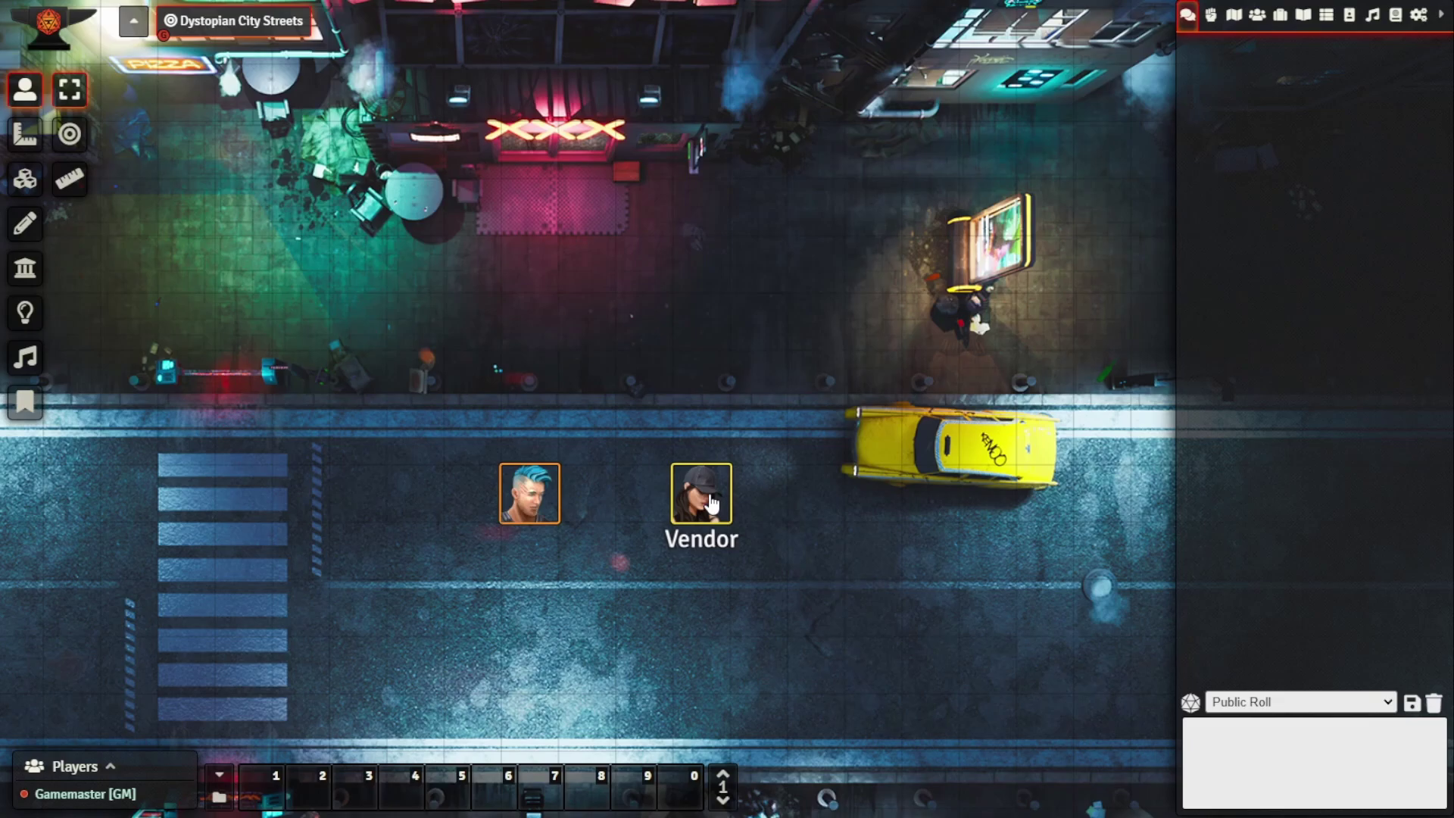
{"action": "double_click", "coordinate": [713, 500]}
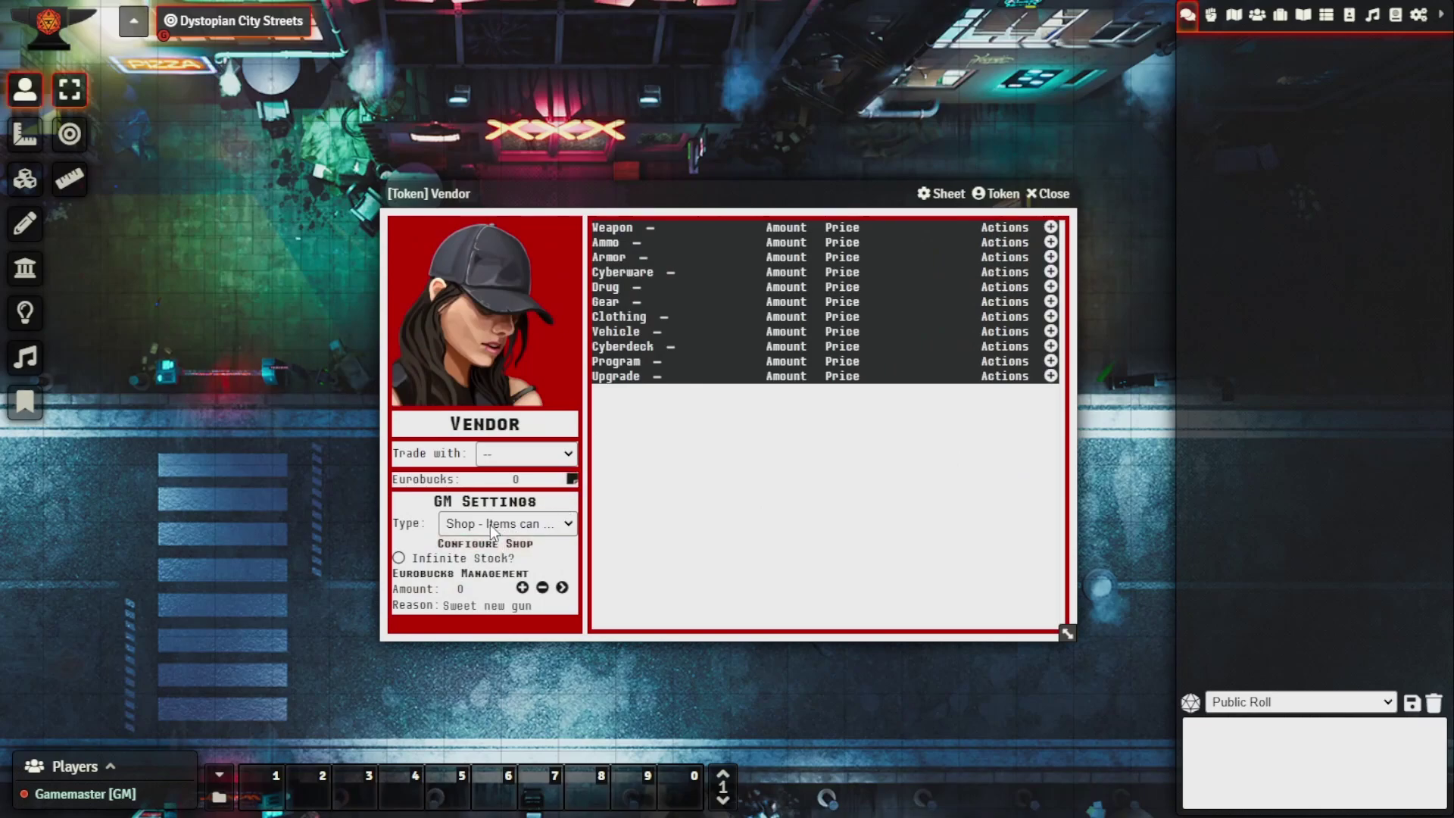
{"action": "left_click", "coordinate": [487, 545]}
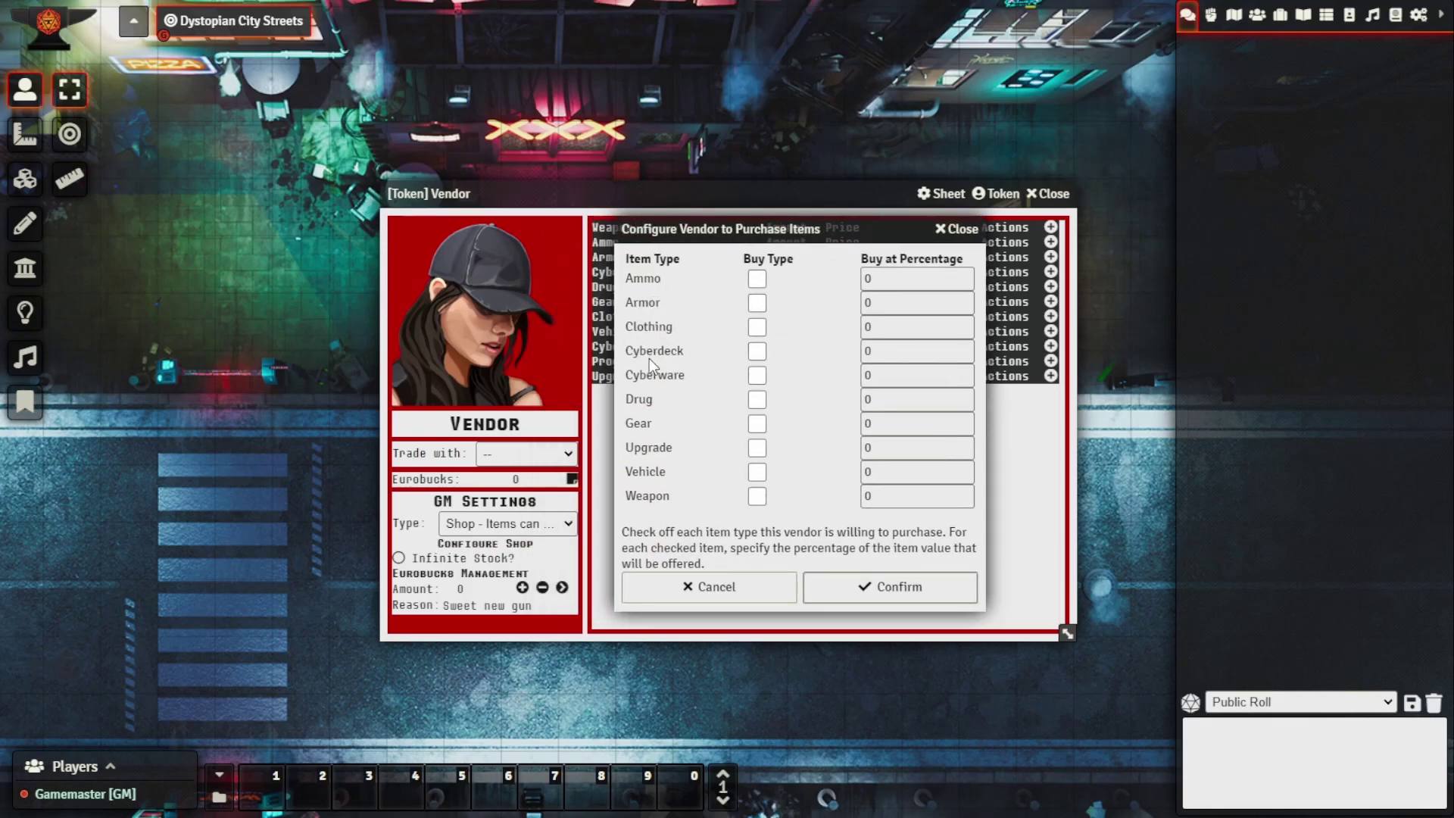
{"action": "left_click", "coordinate": [757, 375]}
{"action": "left_click_drag", "start_coordinate": [903, 378], "coordinate": [854, 375]}
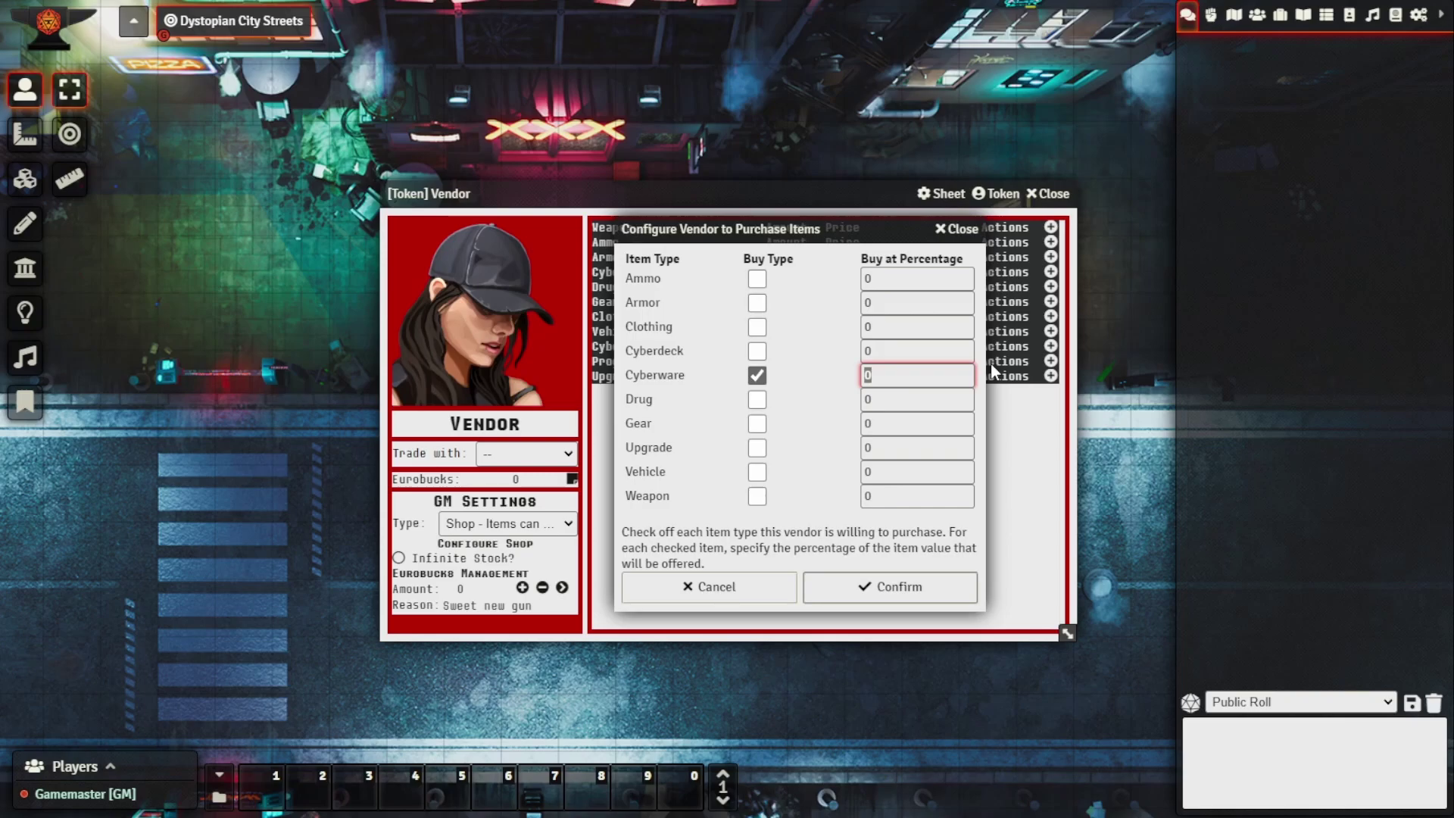
{"action": "type", "text": "30"}
{"action": "left_click", "coordinate": [903, 585]}
Step: Set the vendor's eurobucks to 9001 and move its sheet aside
{"action": "left_click", "coordinate": [506, 588]}
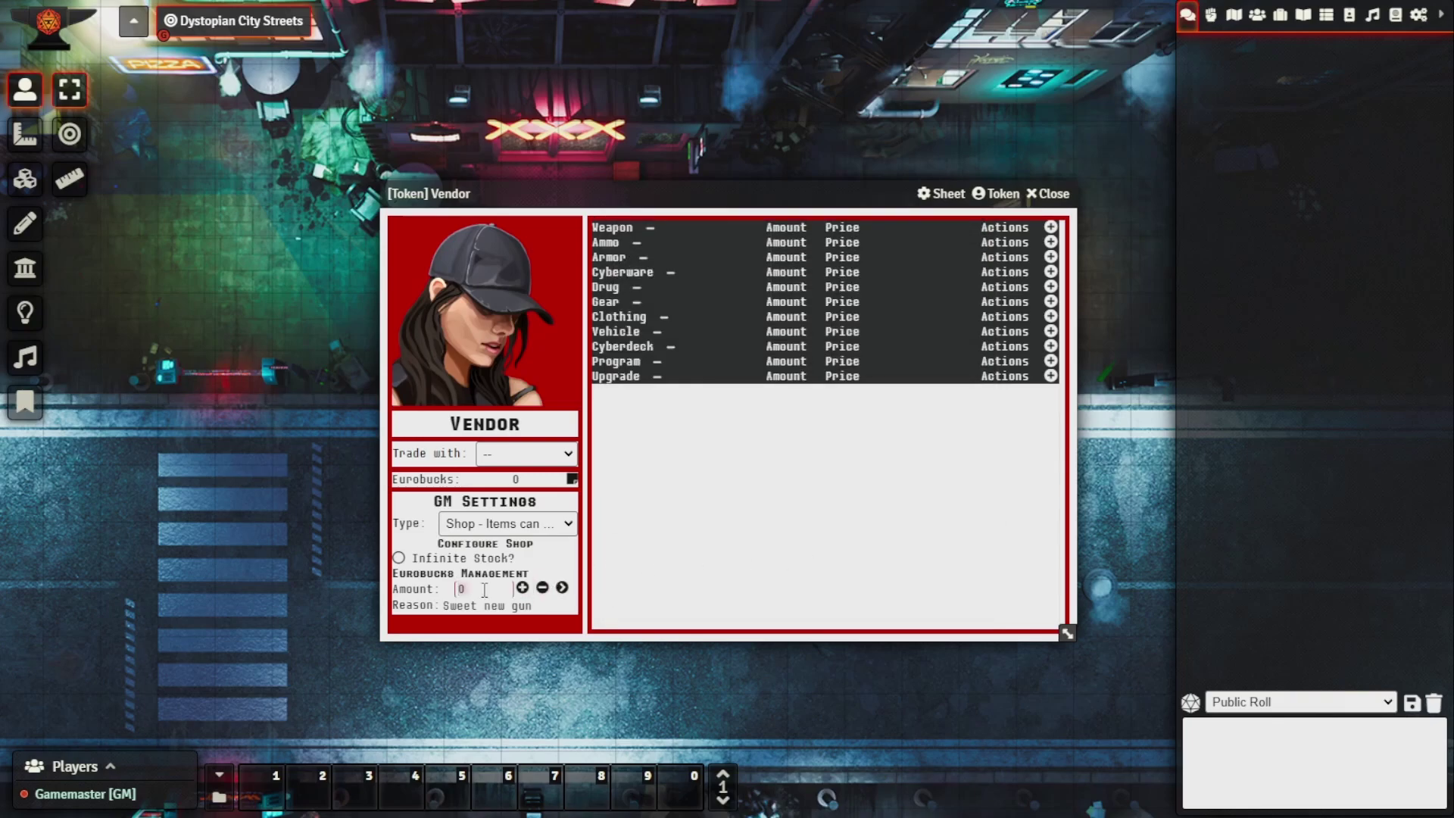
{"action": "type", "text": "9001"}
{"action": "left_click", "coordinate": [561, 588]}
{"action": "left_click_drag", "start_coordinate": [748, 194], "coordinate": [975, 199]}
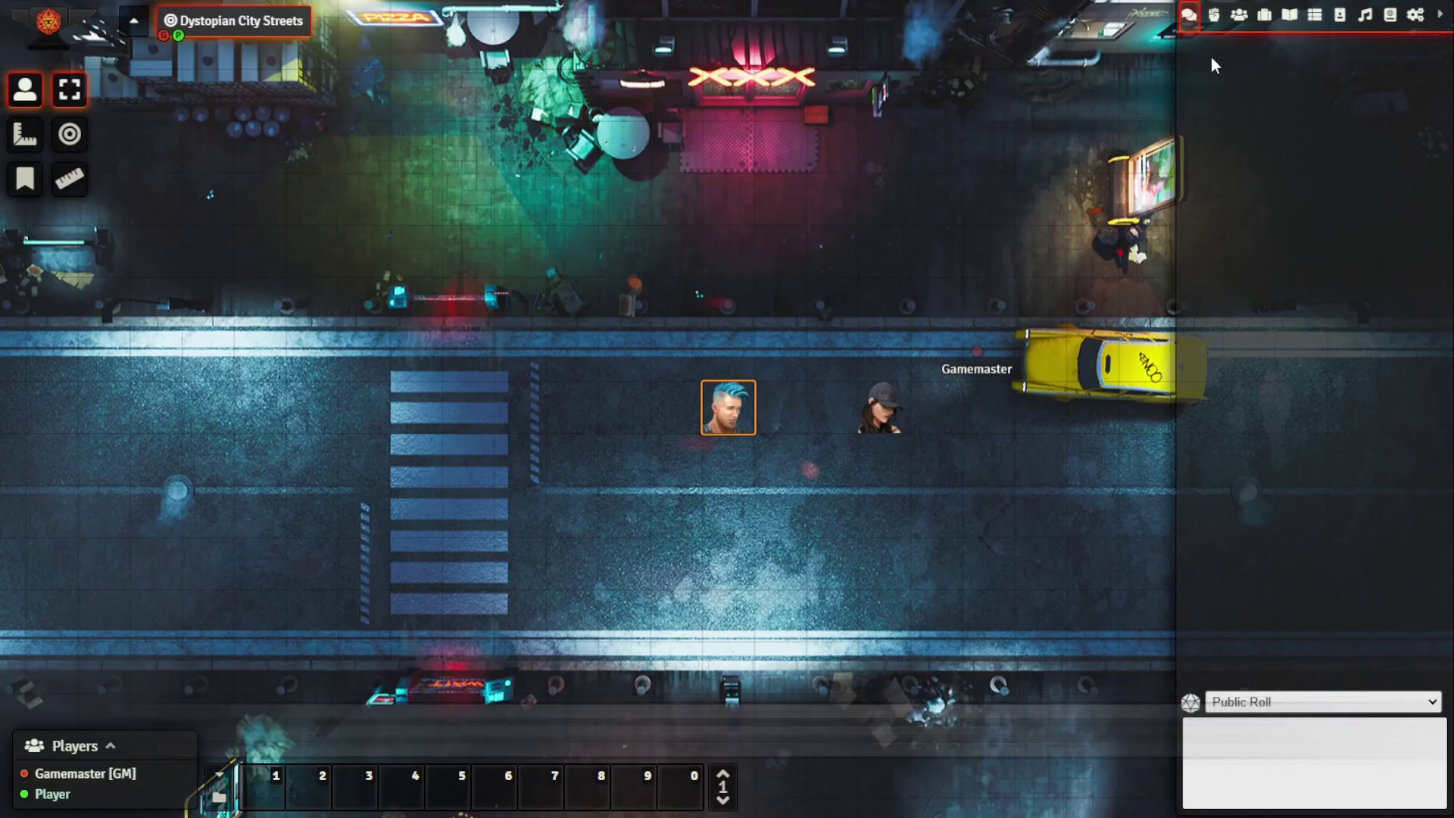
Step: In the player's session, open the Vendor sheet, move it aside, and open Iceman's sheet alongside it
{"action": "left_click", "coordinate": [1239, 14]}
{"action": "left_click", "coordinate": [1189, 14]}
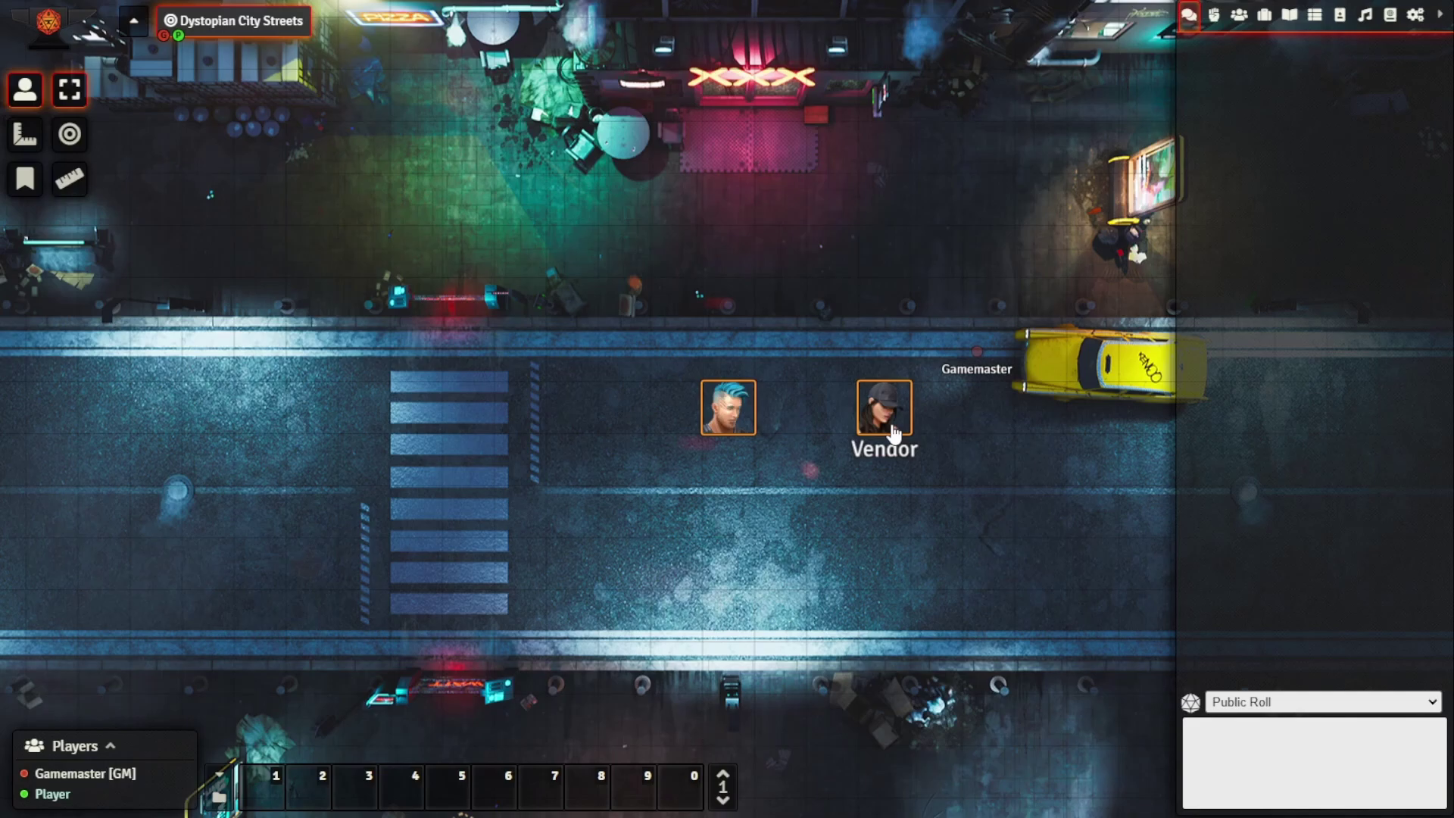
{"action": "double_click", "coordinate": [893, 432]}
{"action": "left_click_drag", "start_coordinate": [947, 151], "coordinate": [1026, 139]}
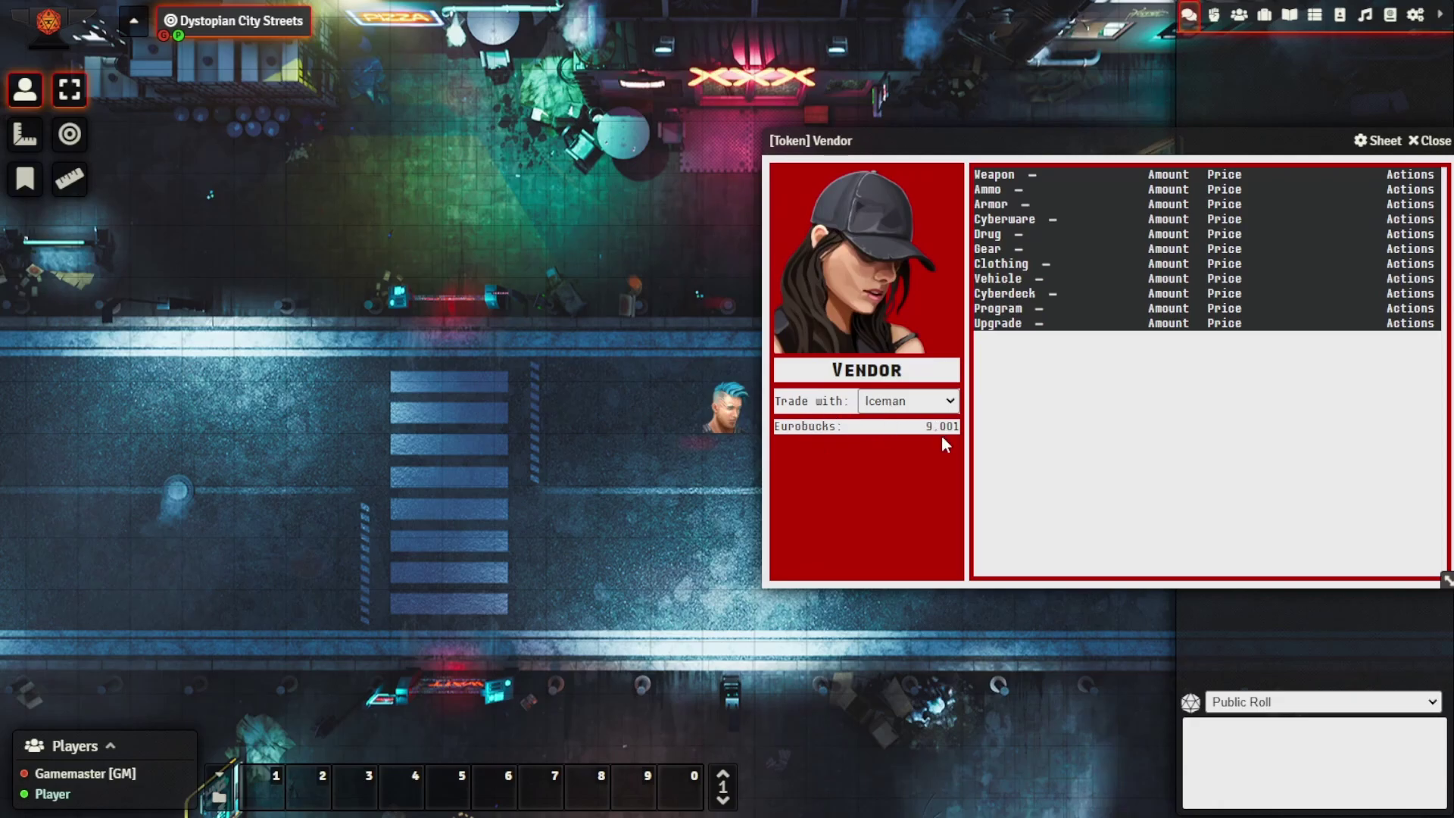
{"action": "left_click", "coordinate": [712, 428]}
{"action": "double_click", "coordinate": [712, 428]}
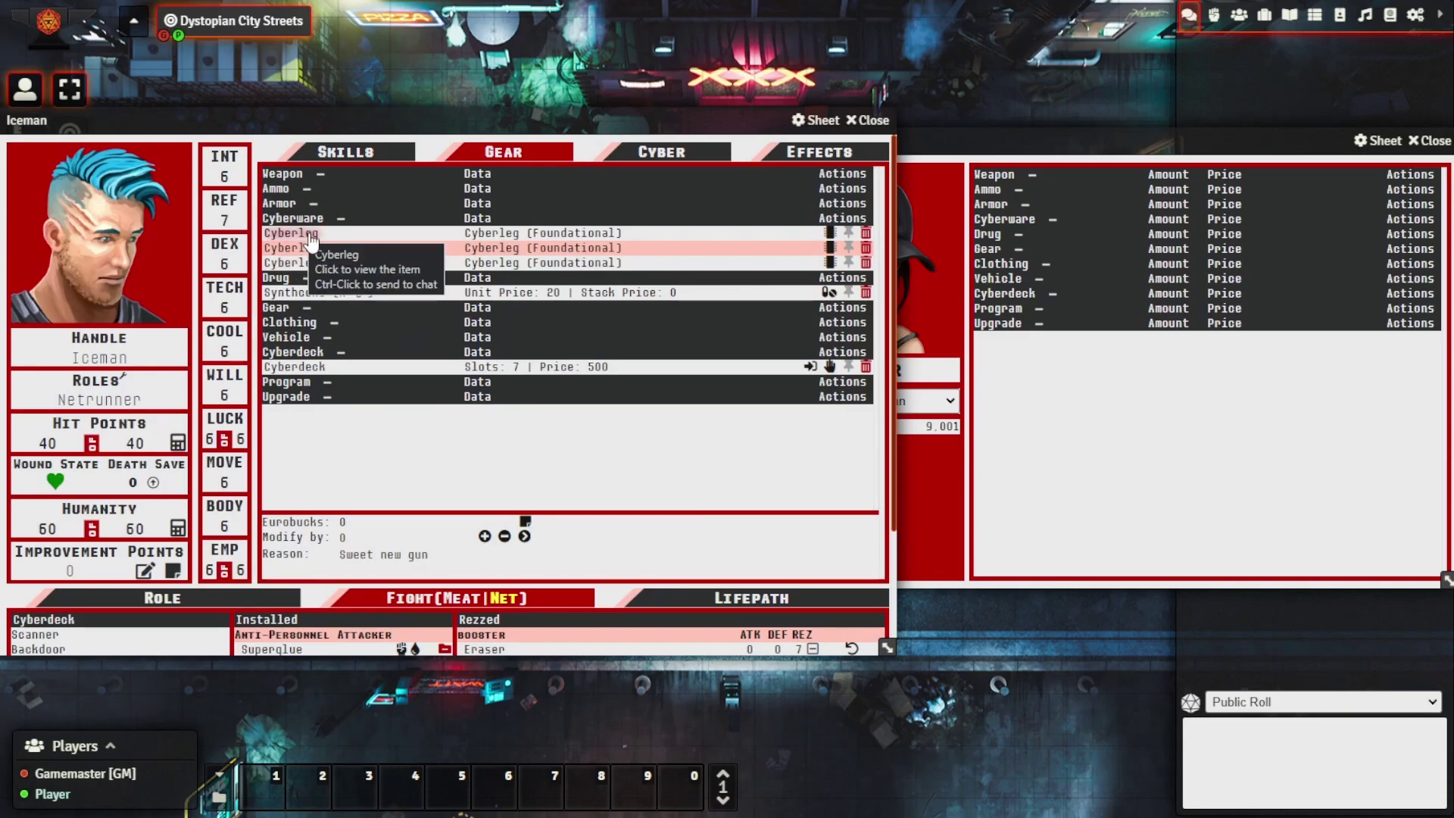
Step: Sell the first Cyberleg in Iceman's gear to the vendor, accepting the 30% offer, and check both eurobucks balances
{"action": "left_click_drag", "start_coordinate": [310, 238], "coordinate": [1086, 426]}
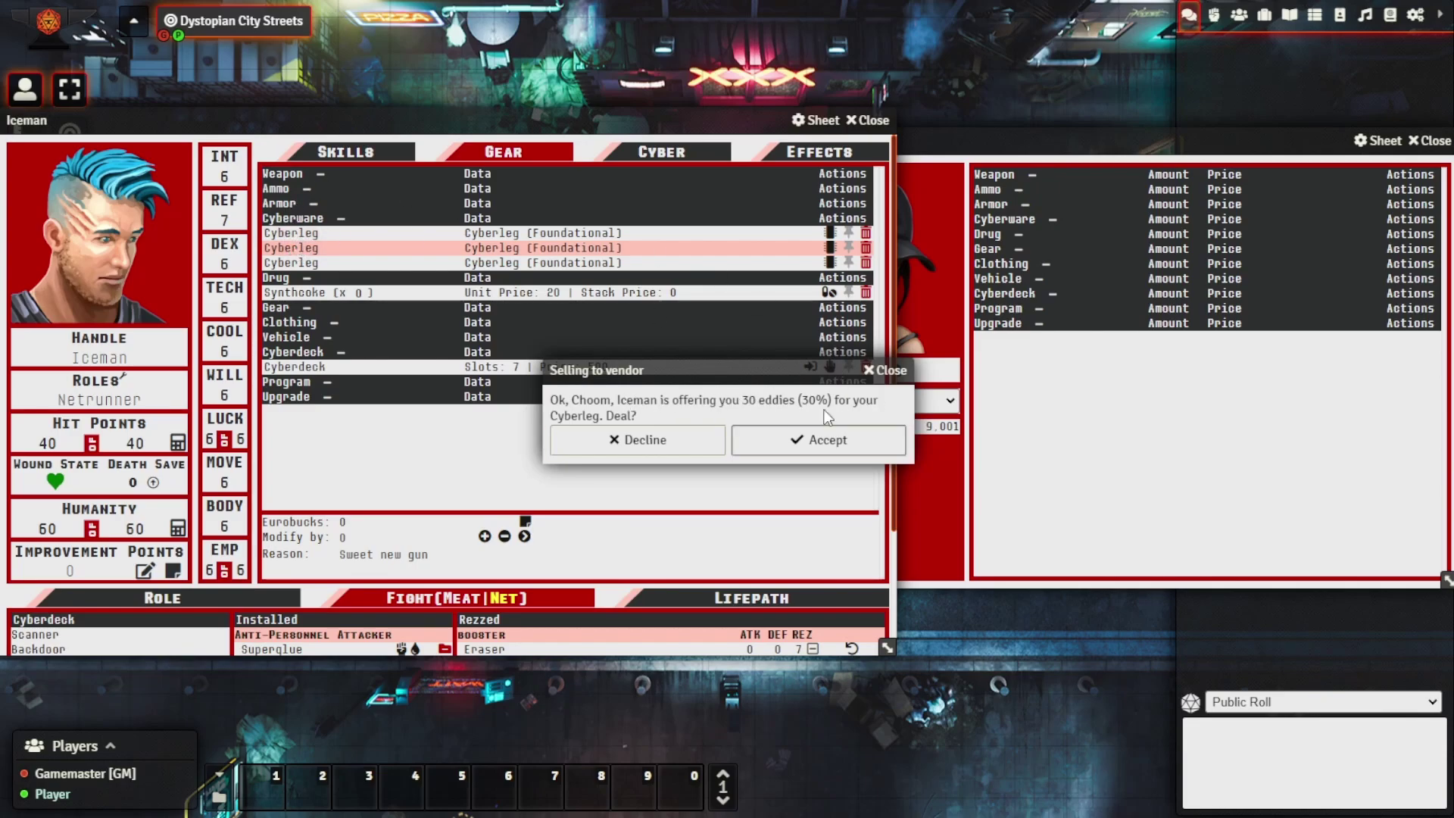
{"action": "left_click", "coordinate": [830, 438]}
{"action": "left_click", "coordinate": [1037, 436]}
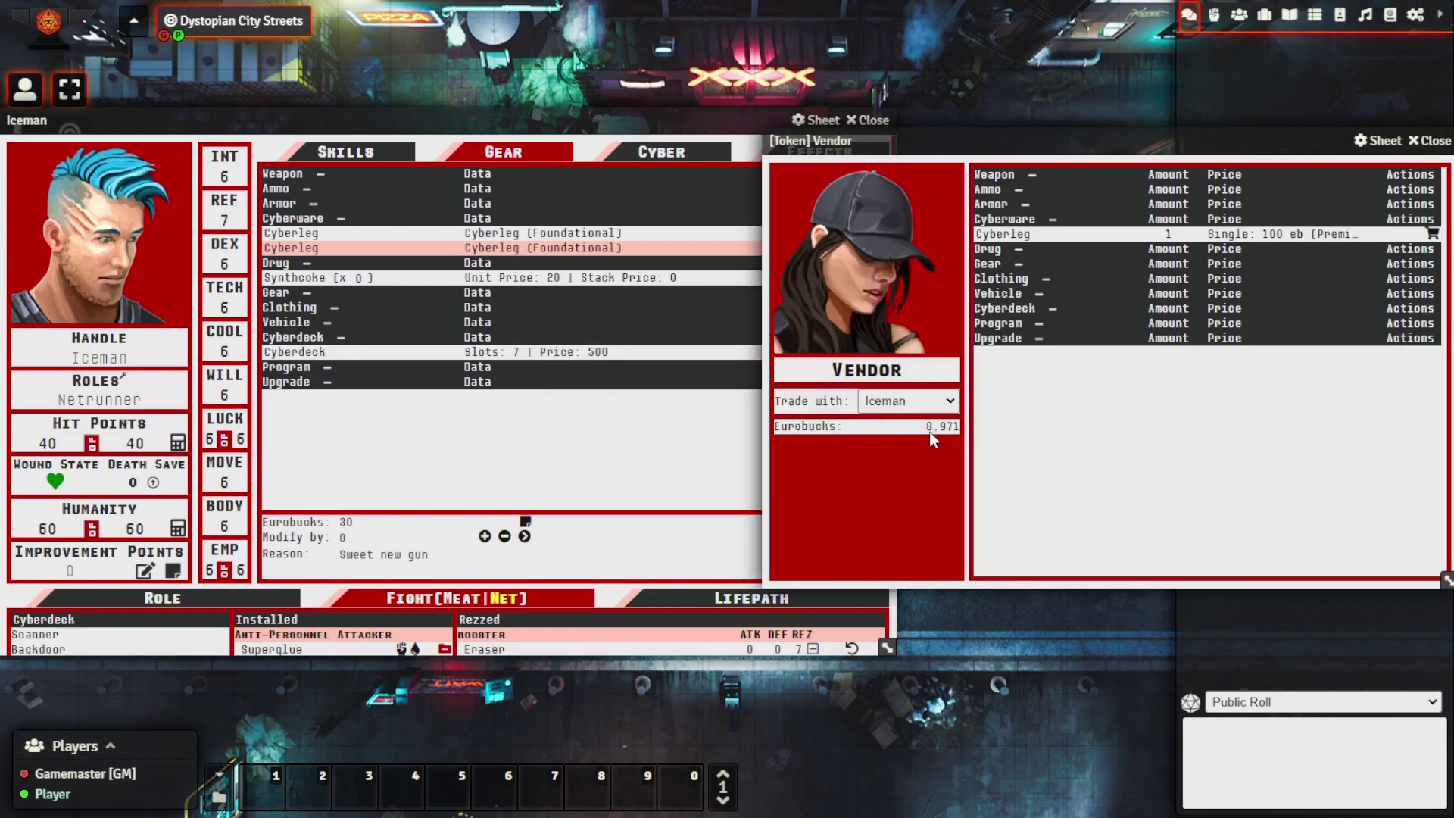
{"action": "left_click", "coordinate": [428, 452]}
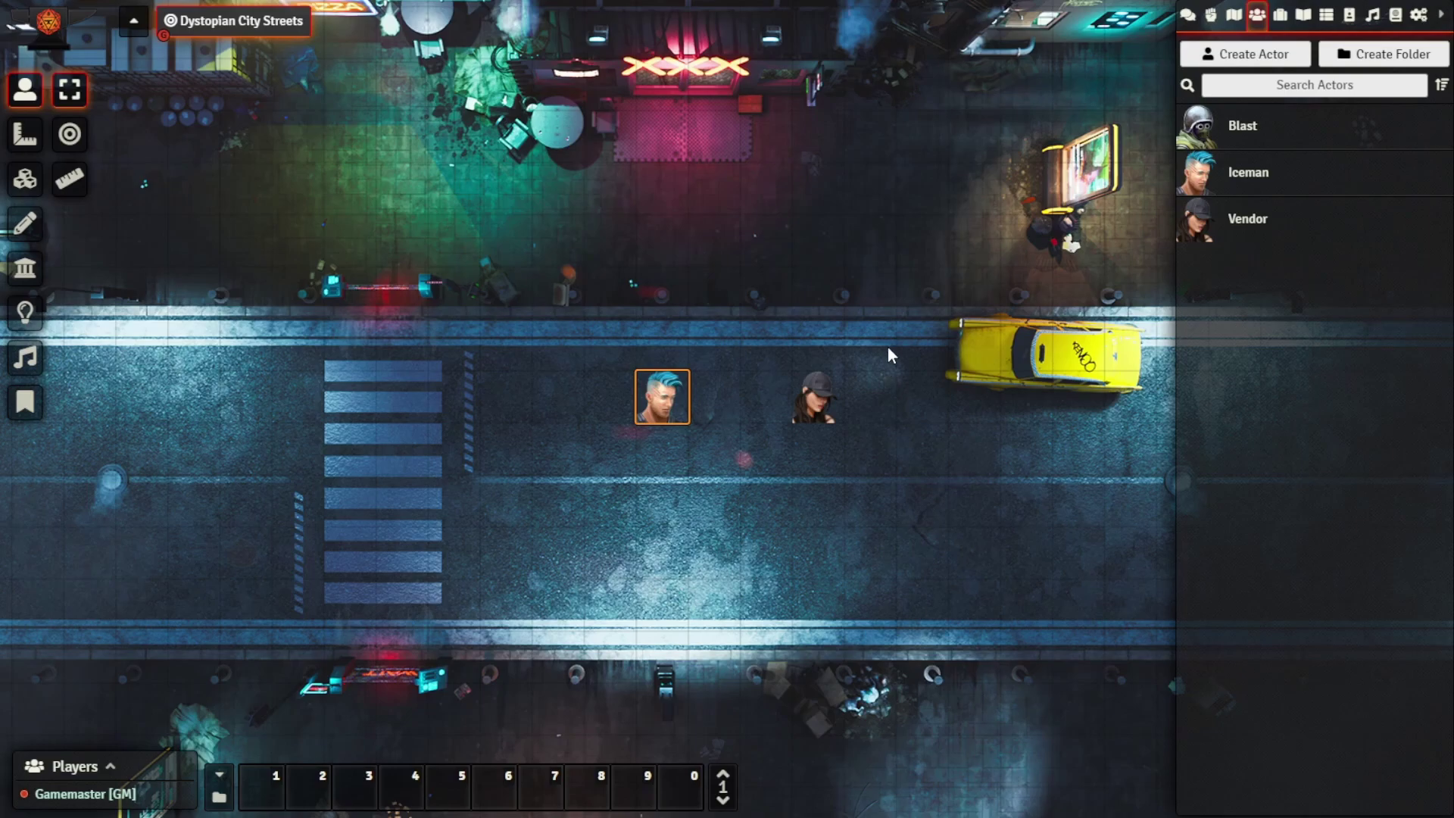
Step: Open the Lifepath section of Iceman's sheet and inspect the Modify Reputation options without applying a change
{"action": "double_click", "coordinate": [672, 401]}
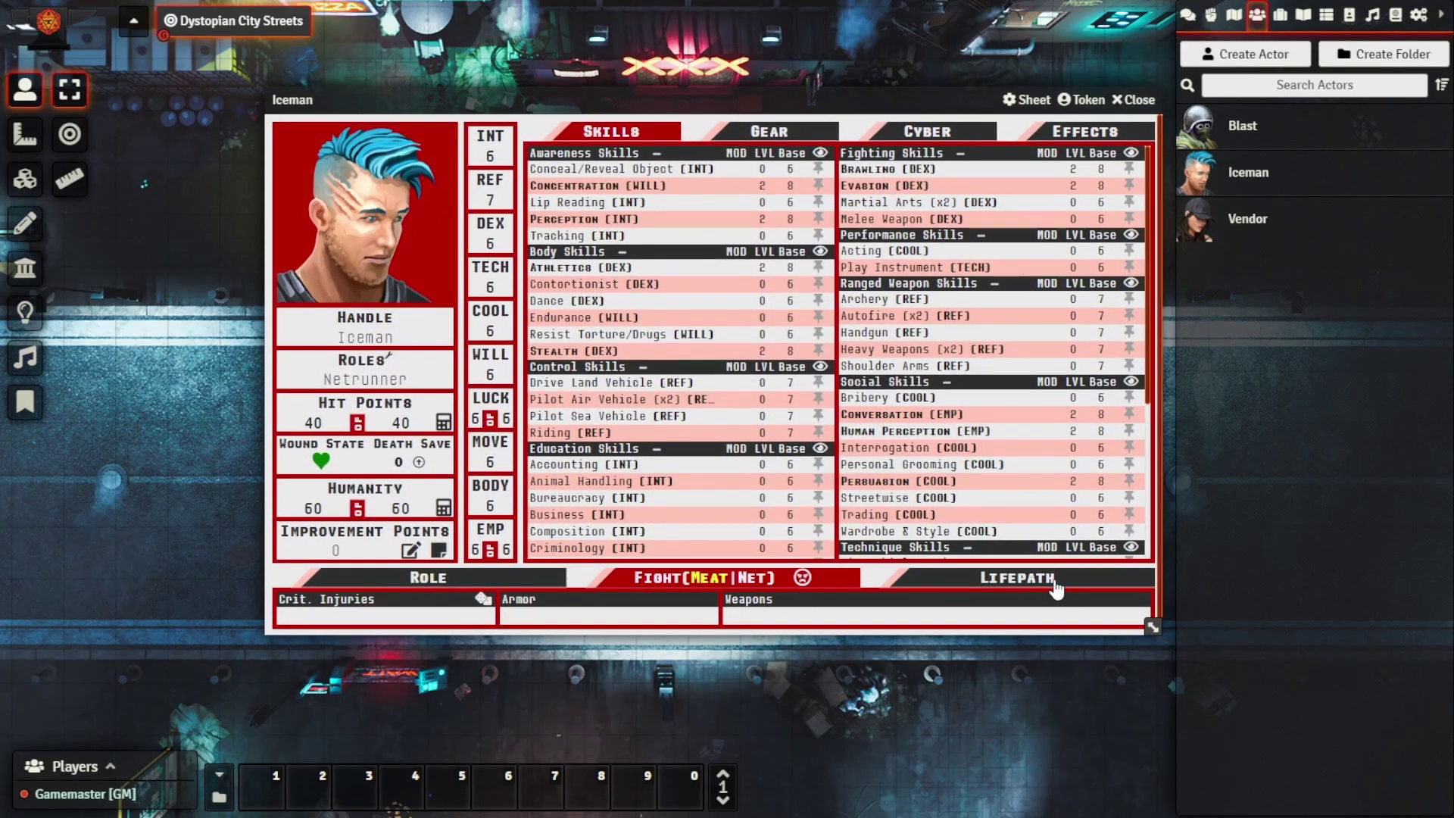
{"action": "left_click", "coordinate": [1055, 580]}
{"action": "scroll", "coordinate": [859, 560], "scroll_direction": "down", "scroll_amount": 3}
{"action": "scroll", "coordinate": [568, 583], "scroll_direction": "down", "scroll_amount": 2}
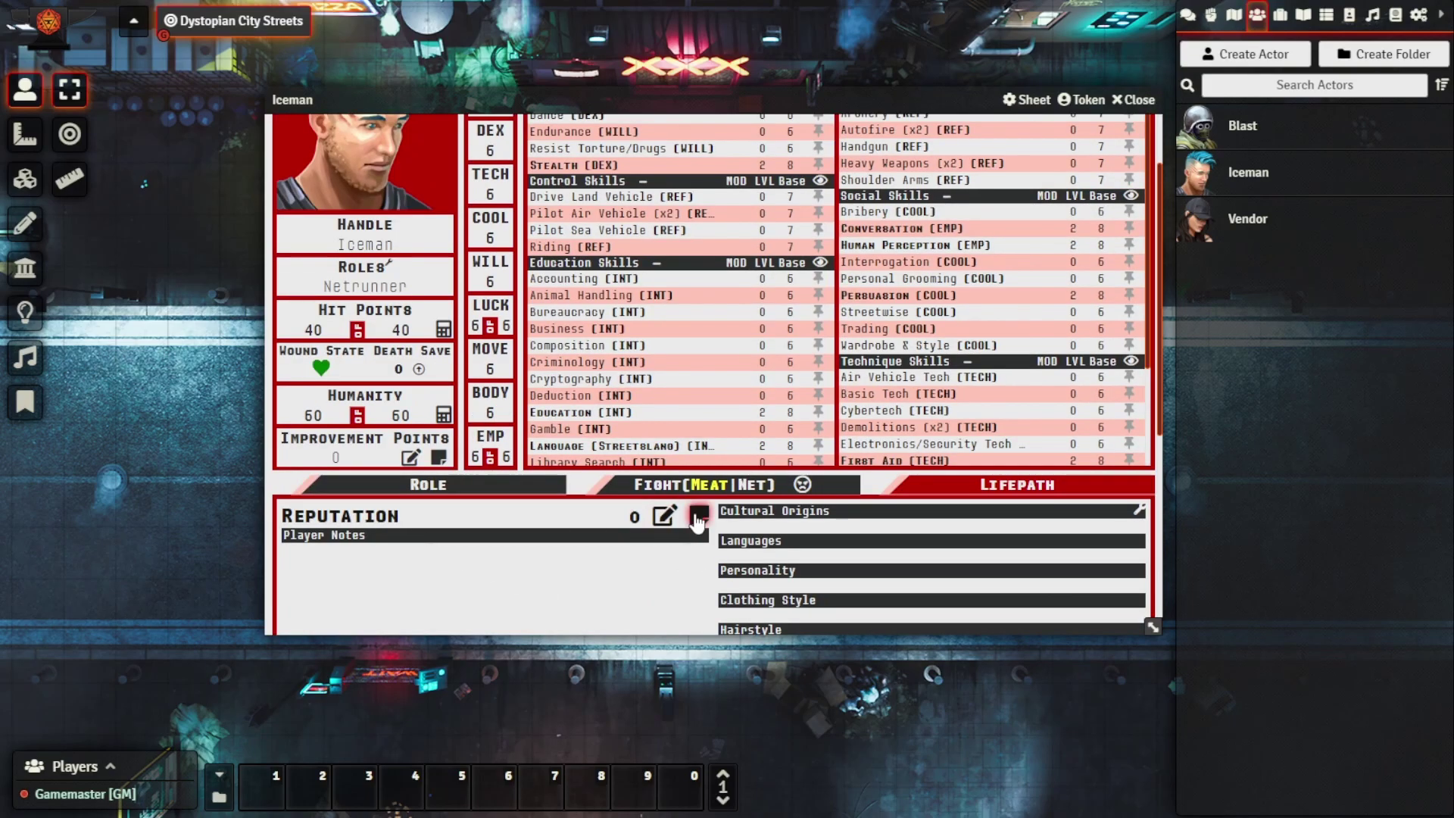
{"action": "left_click", "coordinate": [664, 516]}
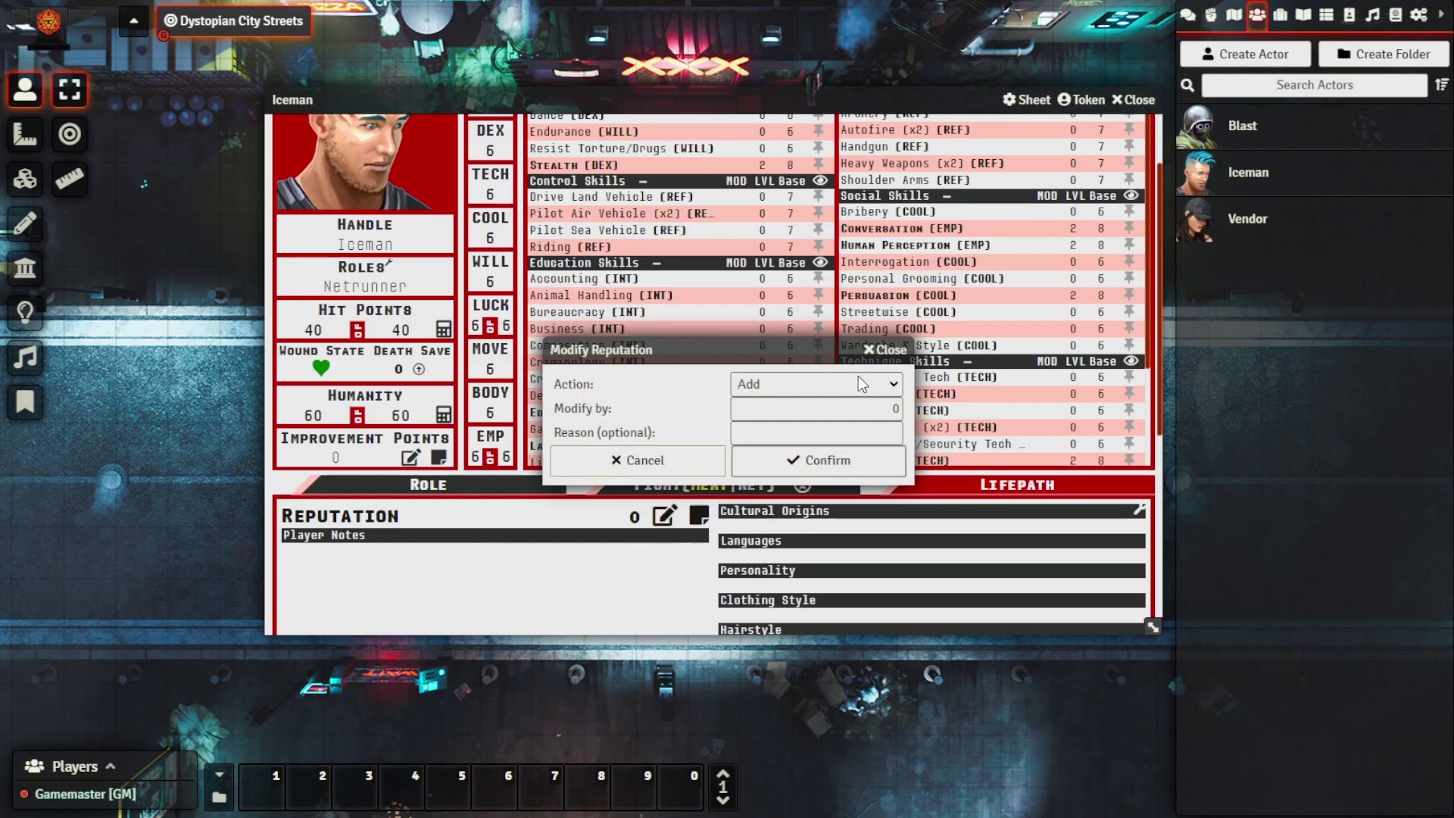
{"action": "left_click", "coordinate": [638, 459]}
Step: Review Iceman's Reputation ledger and start the facedown roll beside the Fight heading
{"action": "left_click", "coordinate": [698, 515]}
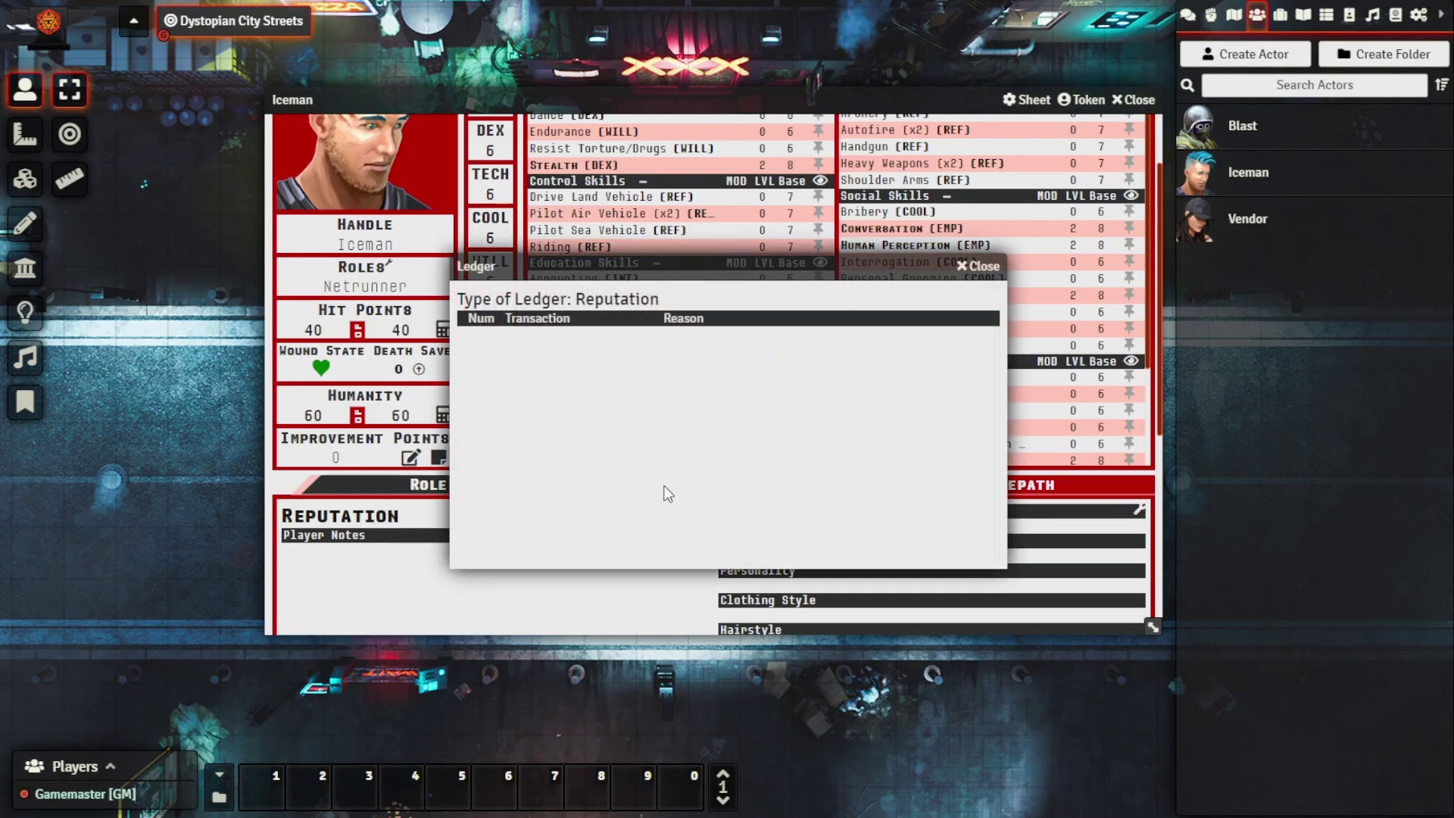
{"action": "left_click", "coordinate": [979, 267]}
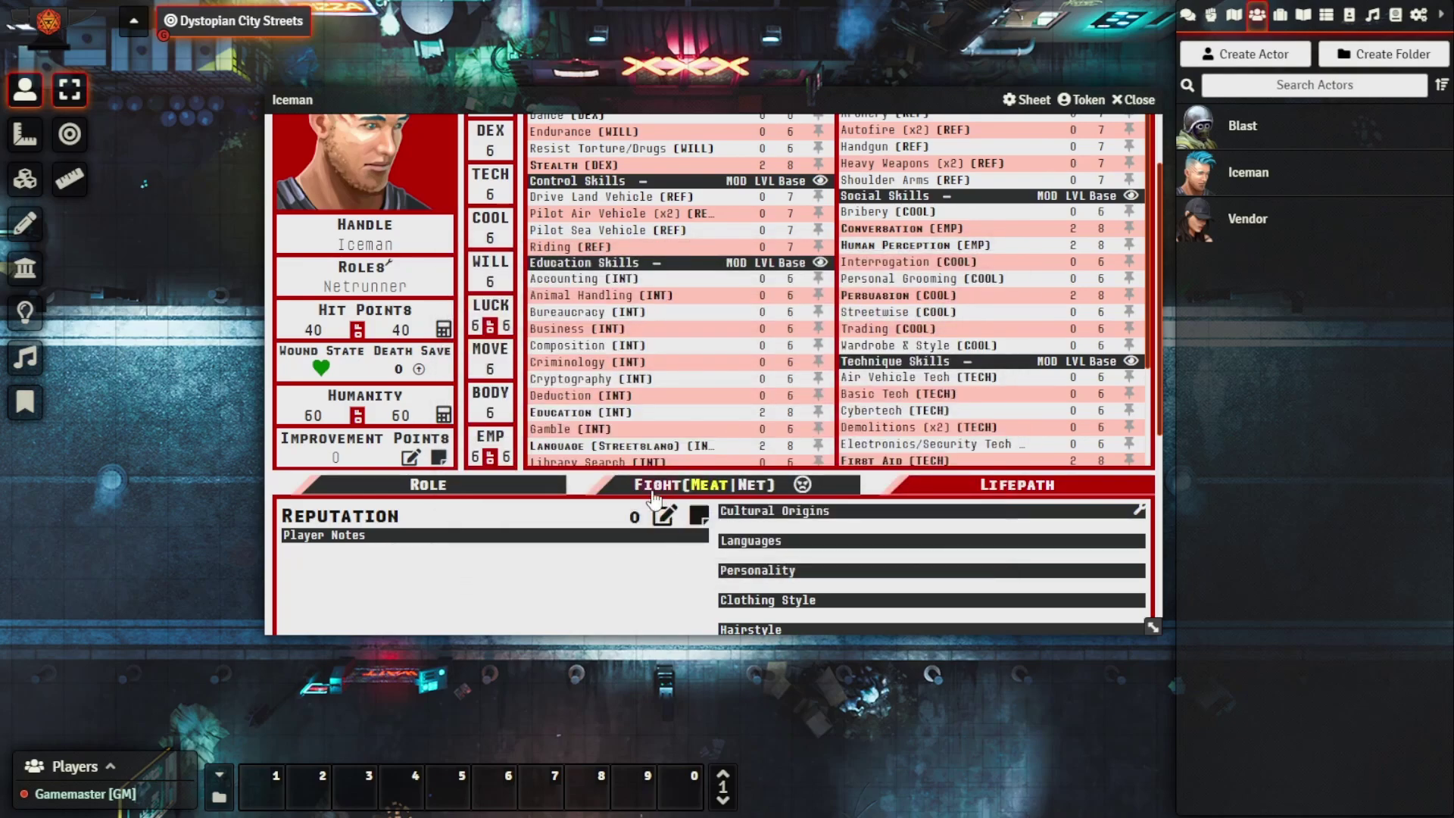
{"action": "left_click", "coordinate": [802, 486]}
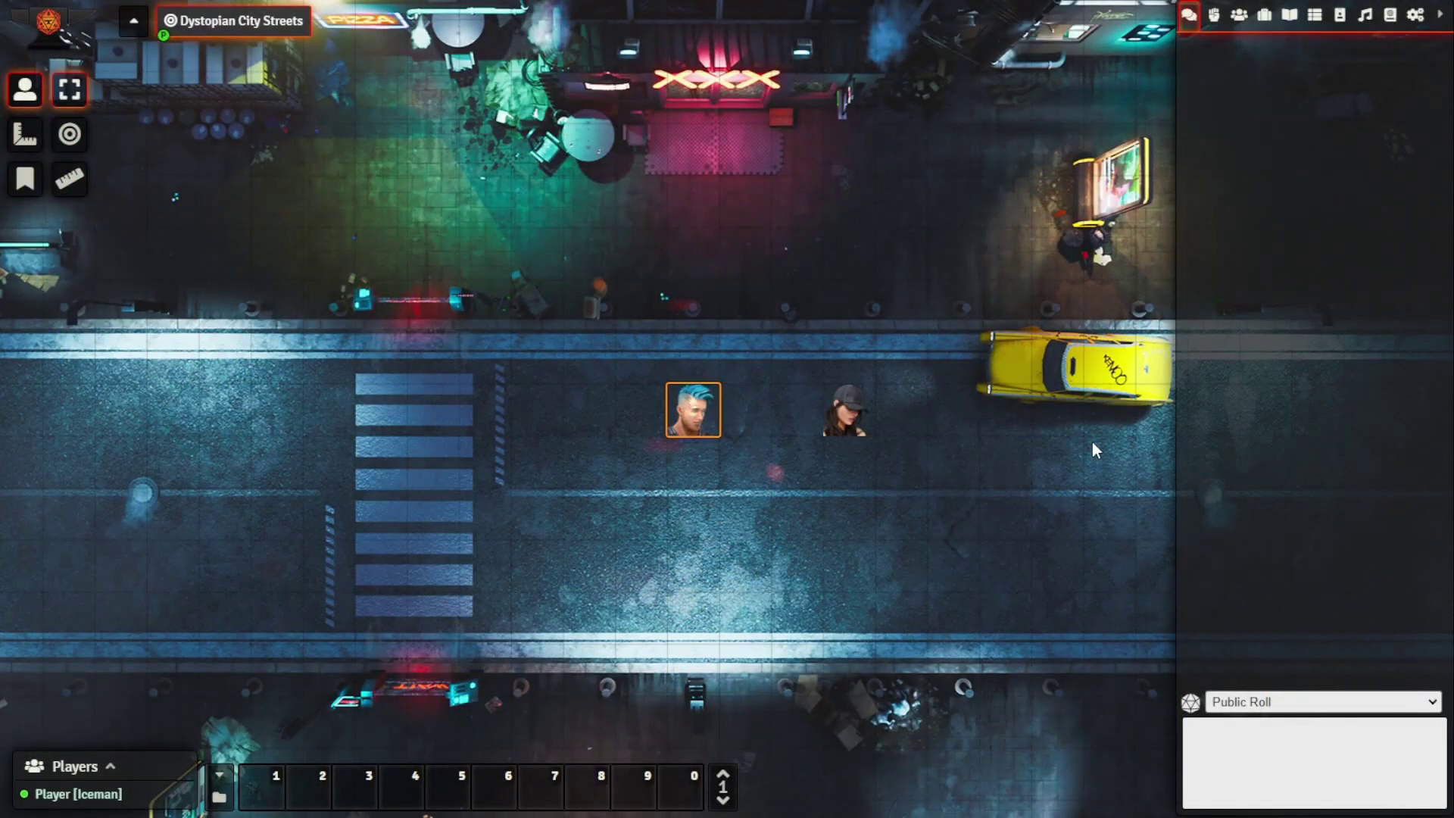
Step: Set the player's language preference to Deutsch (German) and save the game settings
{"action": "left_click", "coordinate": [1414, 15]}
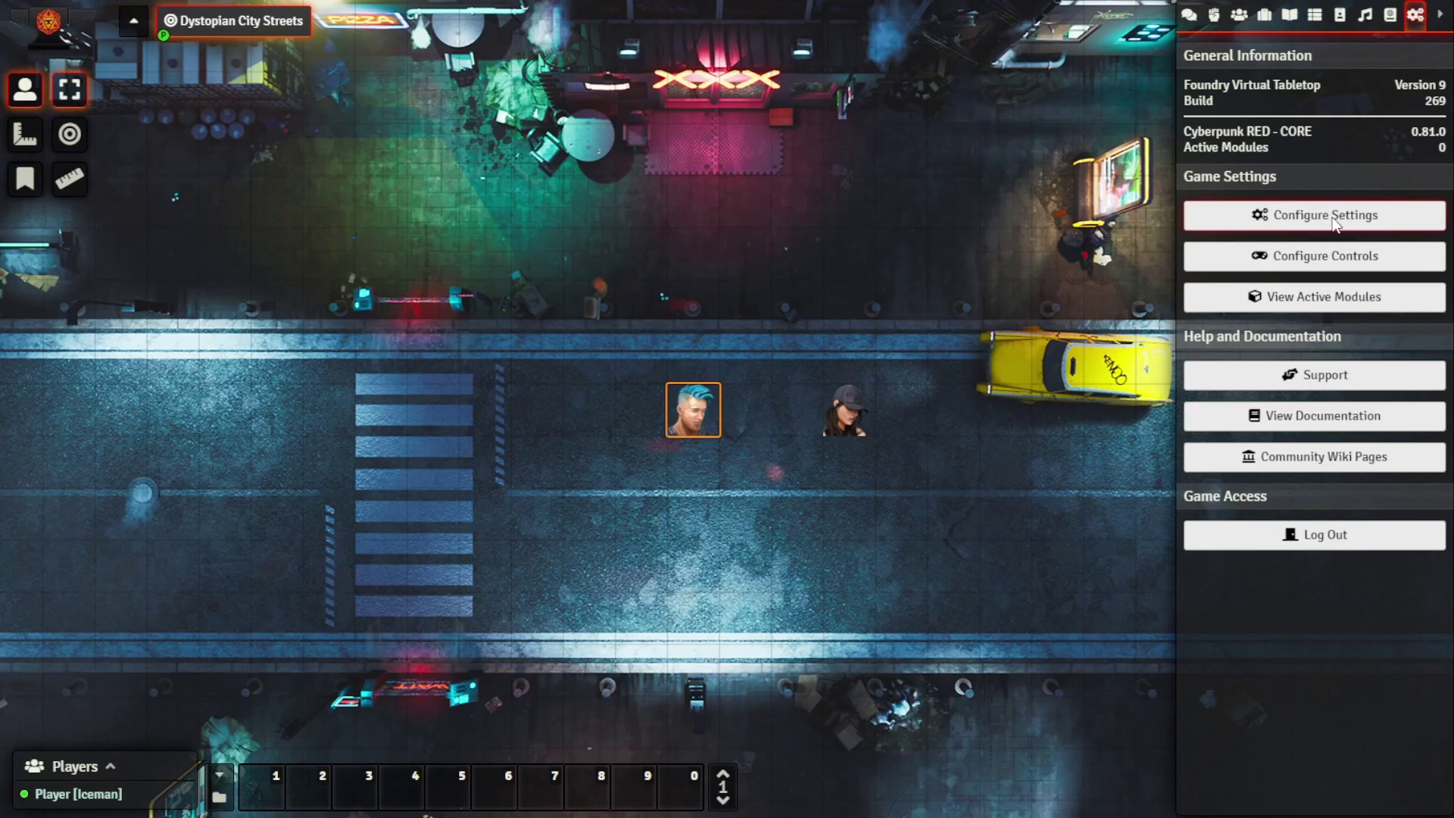
{"action": "left_click", "coordinate": [1327, 220]}
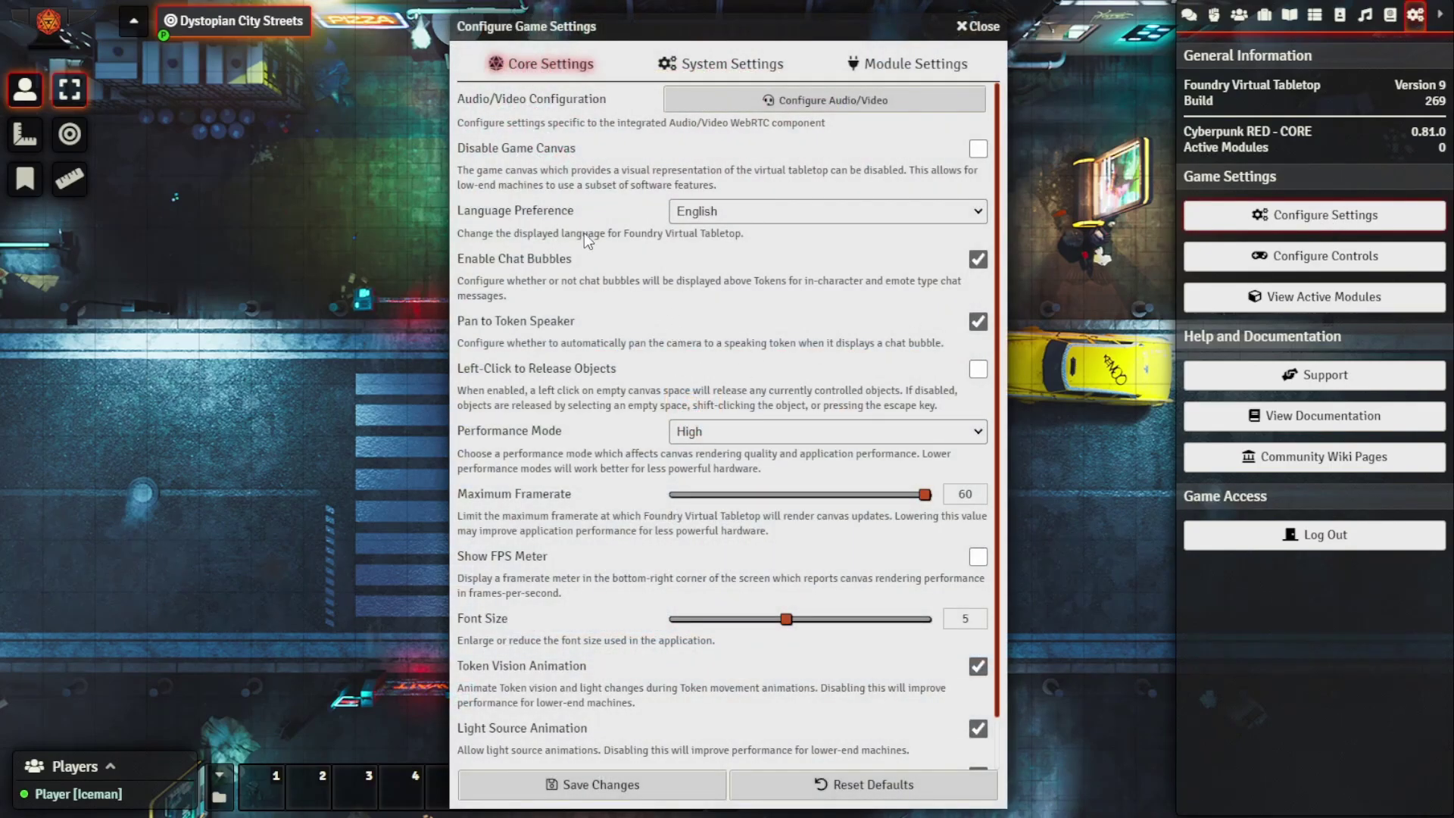
{"action": "left_click", "coordinate": [756, 210]}
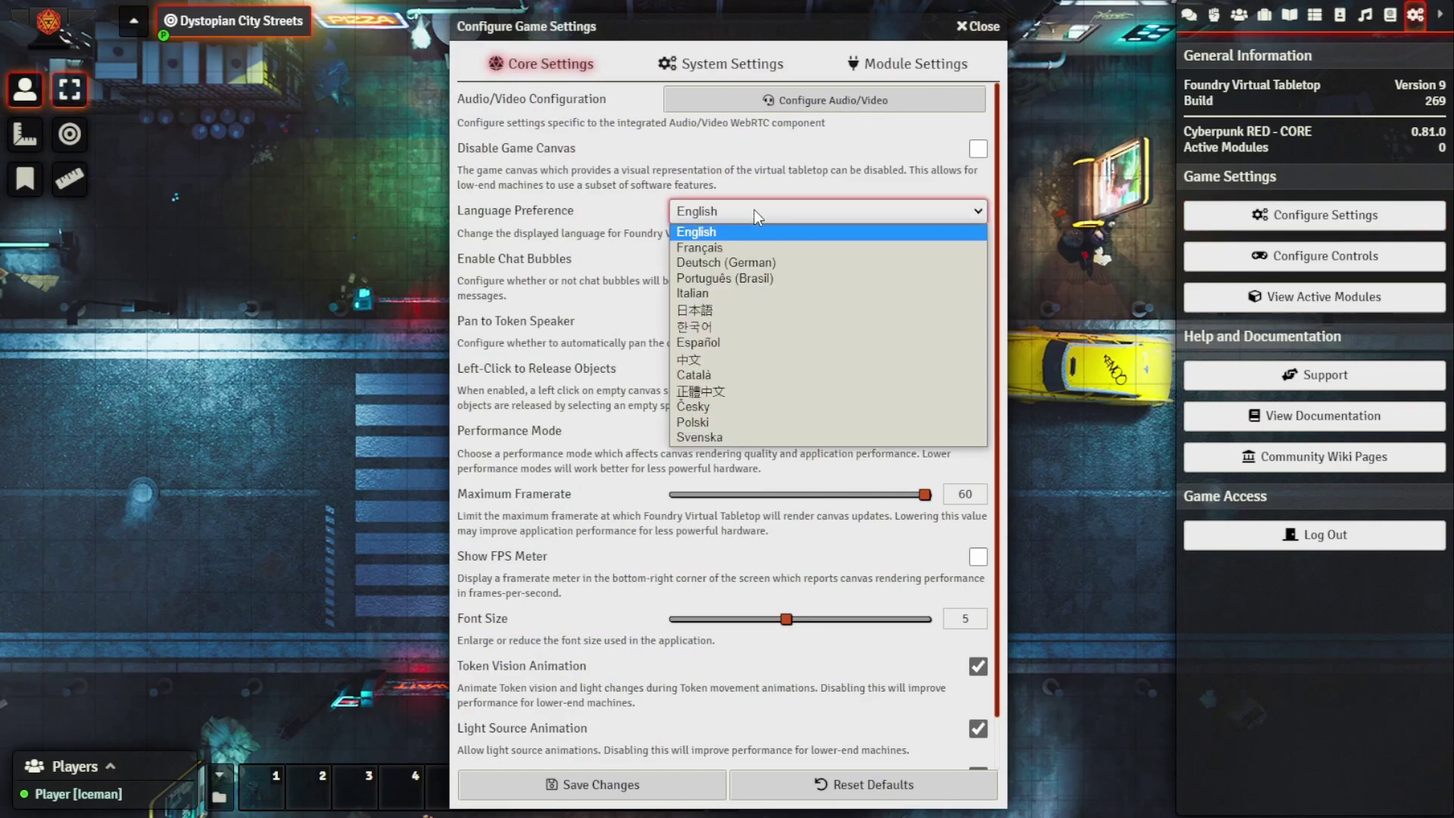
{"action": "left_click", "coordinate": [756, 264]}
{"action": "left_click", "coordinate": [641, 782]}
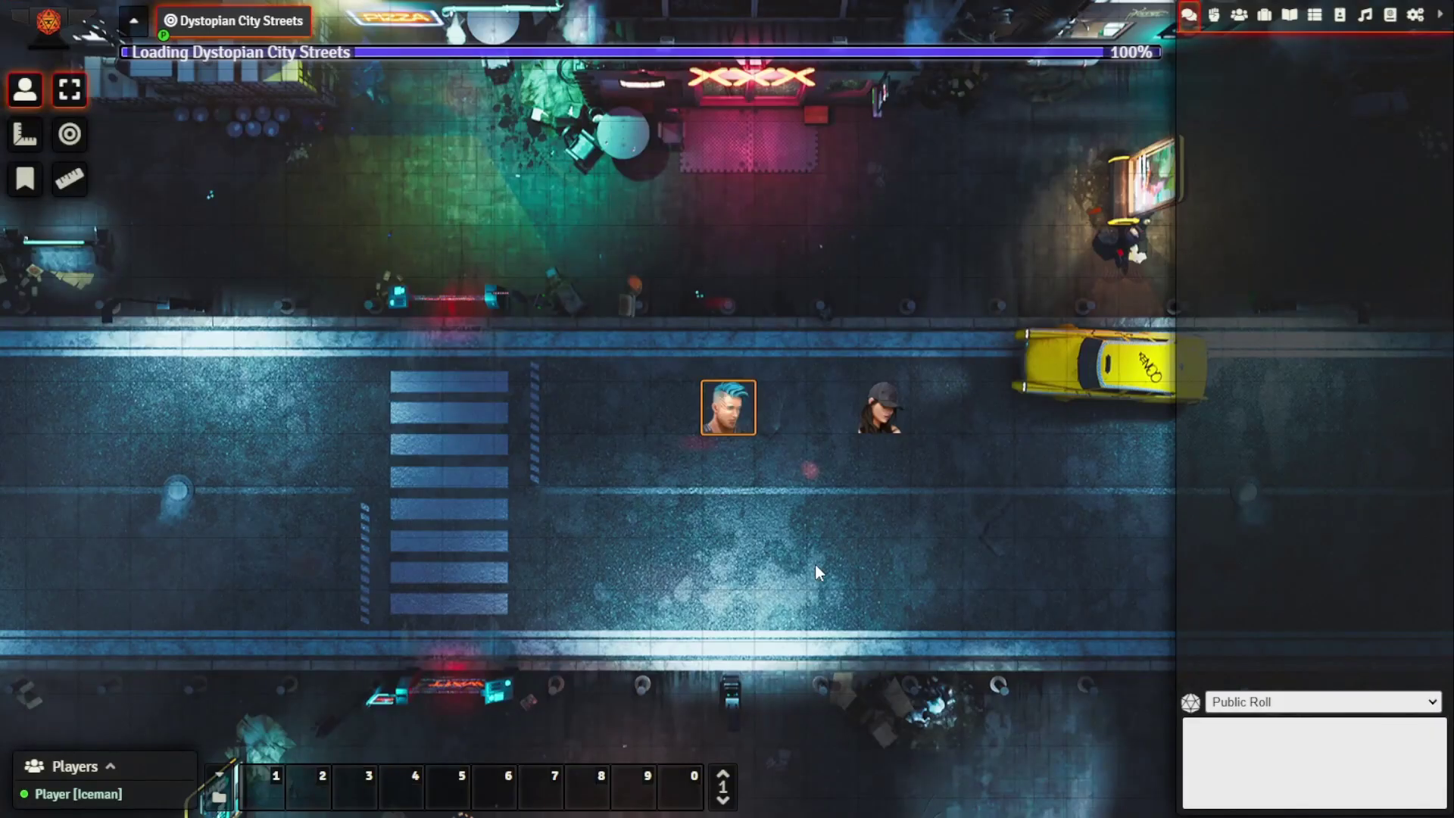
Step: Open Iceman's sheet and review the German translation of its skills, gear and cyberware sections
{"action": "double_click", "coordinate": [716, 407]}
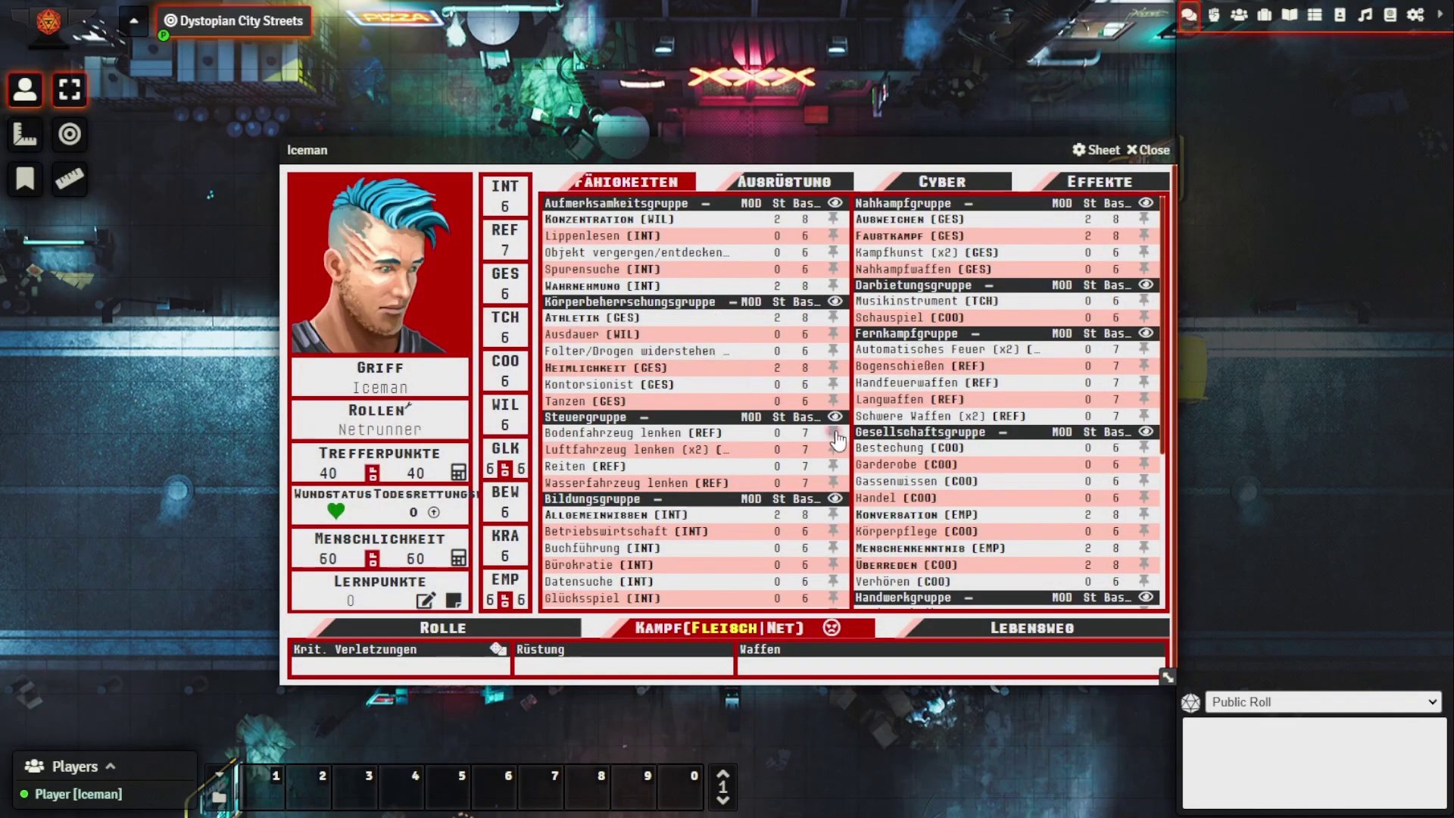
{"action": "left_click", "coordinate": [812, 183]}
{"action": "left_click", "coordinate": [930, 186]}
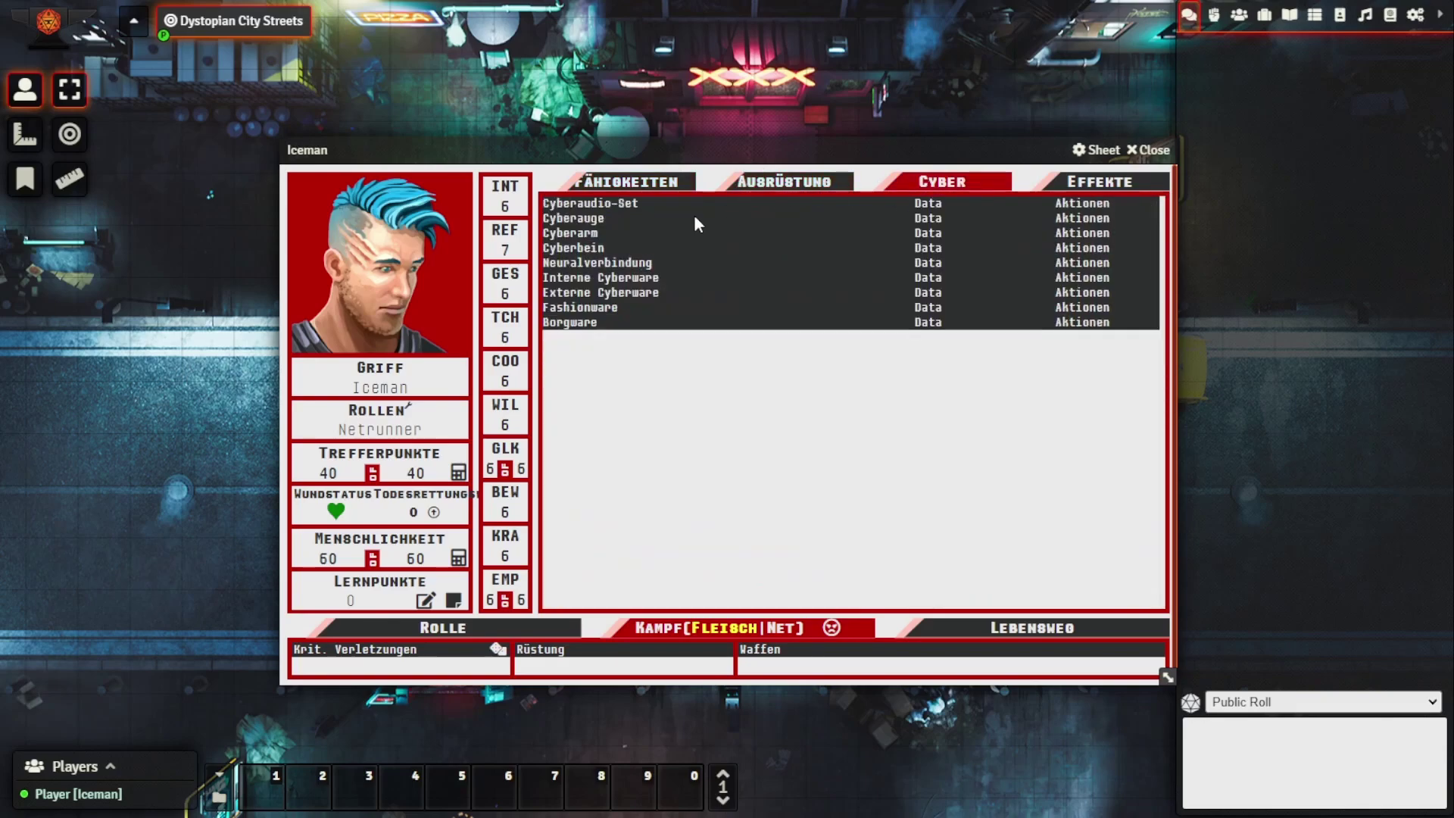
Step: Review the German translation of Iceman's effects and skills sections, and close the character sheet
{"action": "left_click", "coordinate": [1072, 188]}
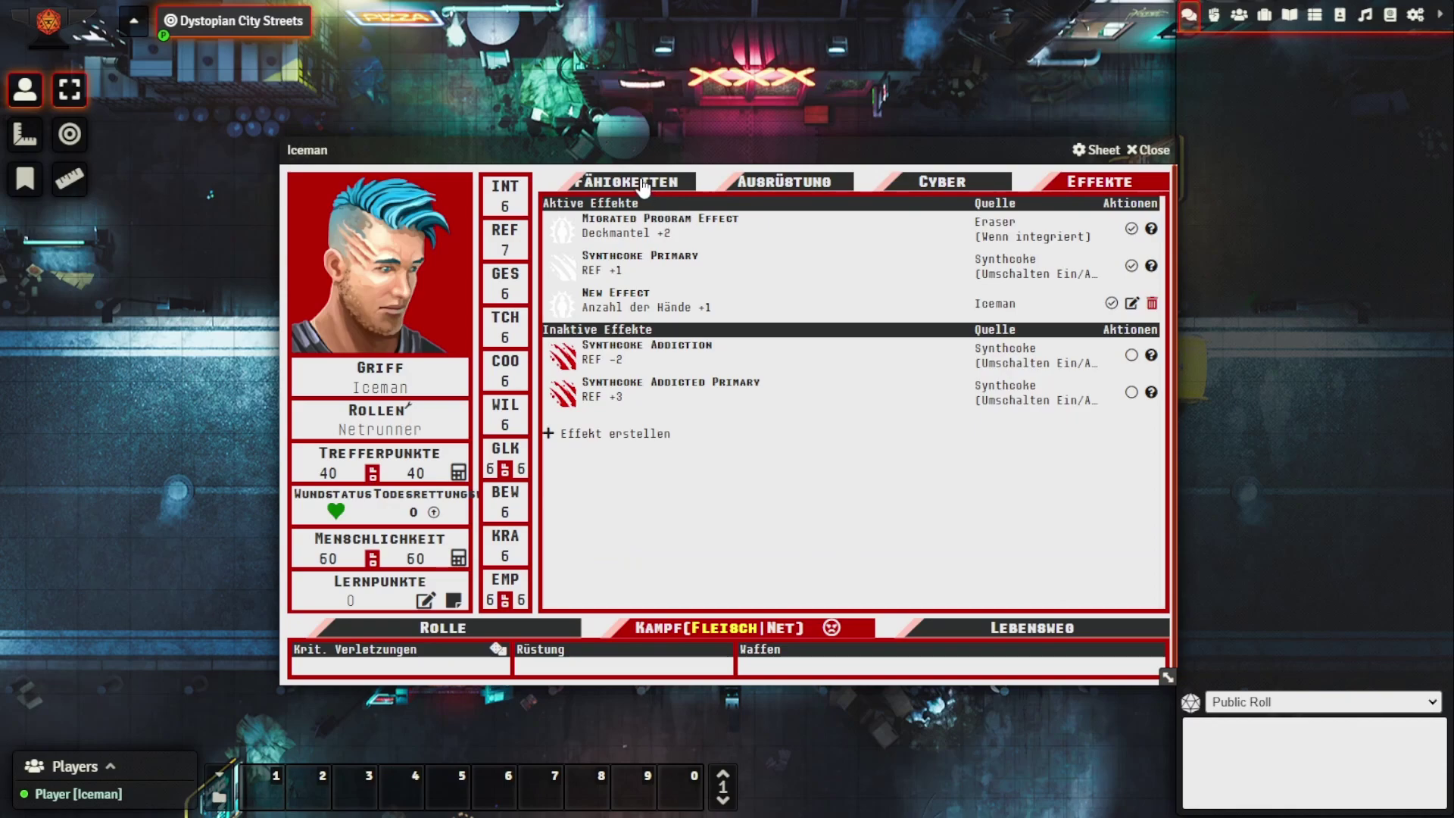
{"action": "left_click", "coordinate": [645, 185]}
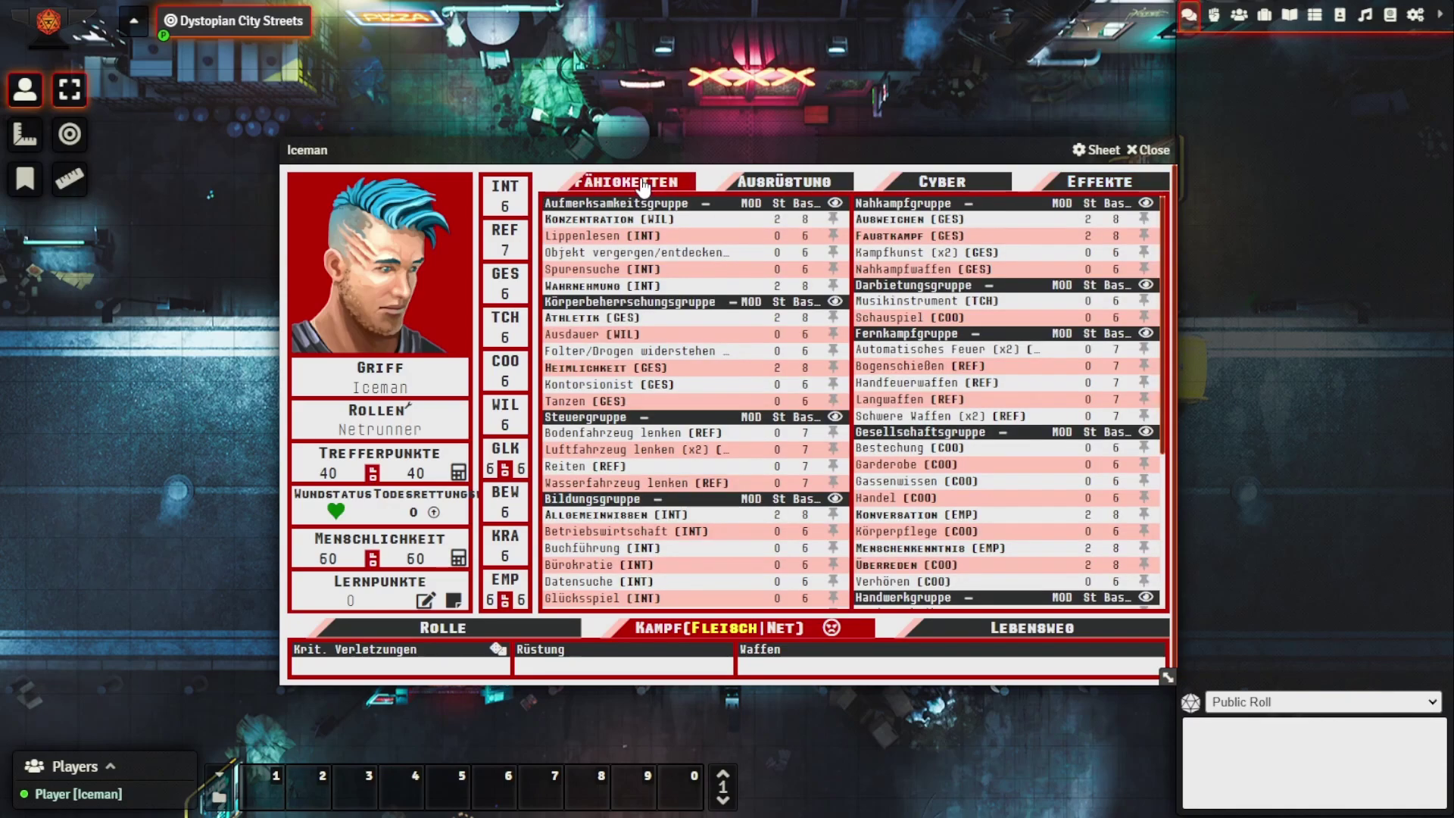
{"action": "left_click_drag", "start_coordinate": [713, 151], "coordinate": [691, 139]}
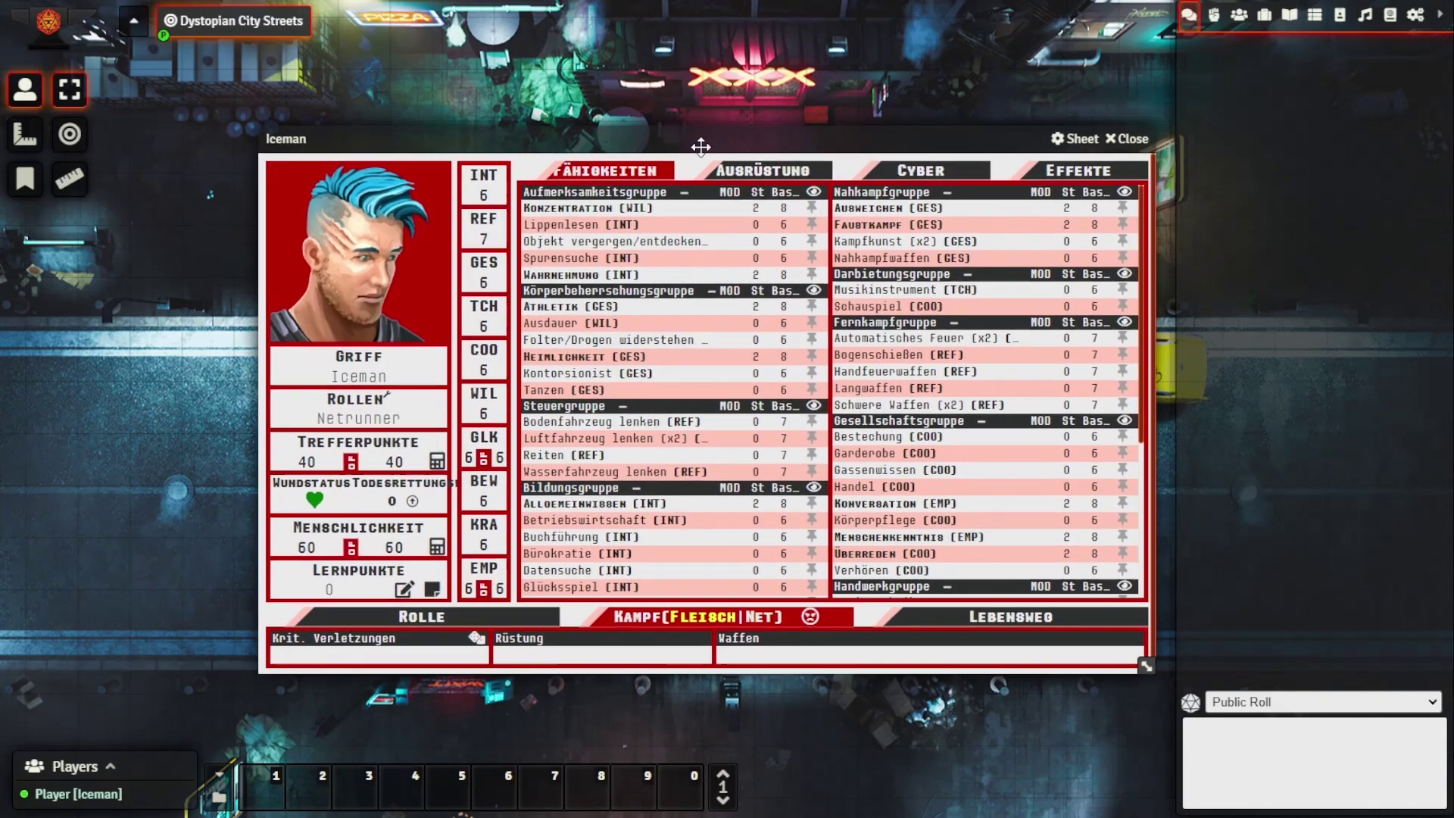
{"action": "left_click", "coordinate": [1129, 139]}
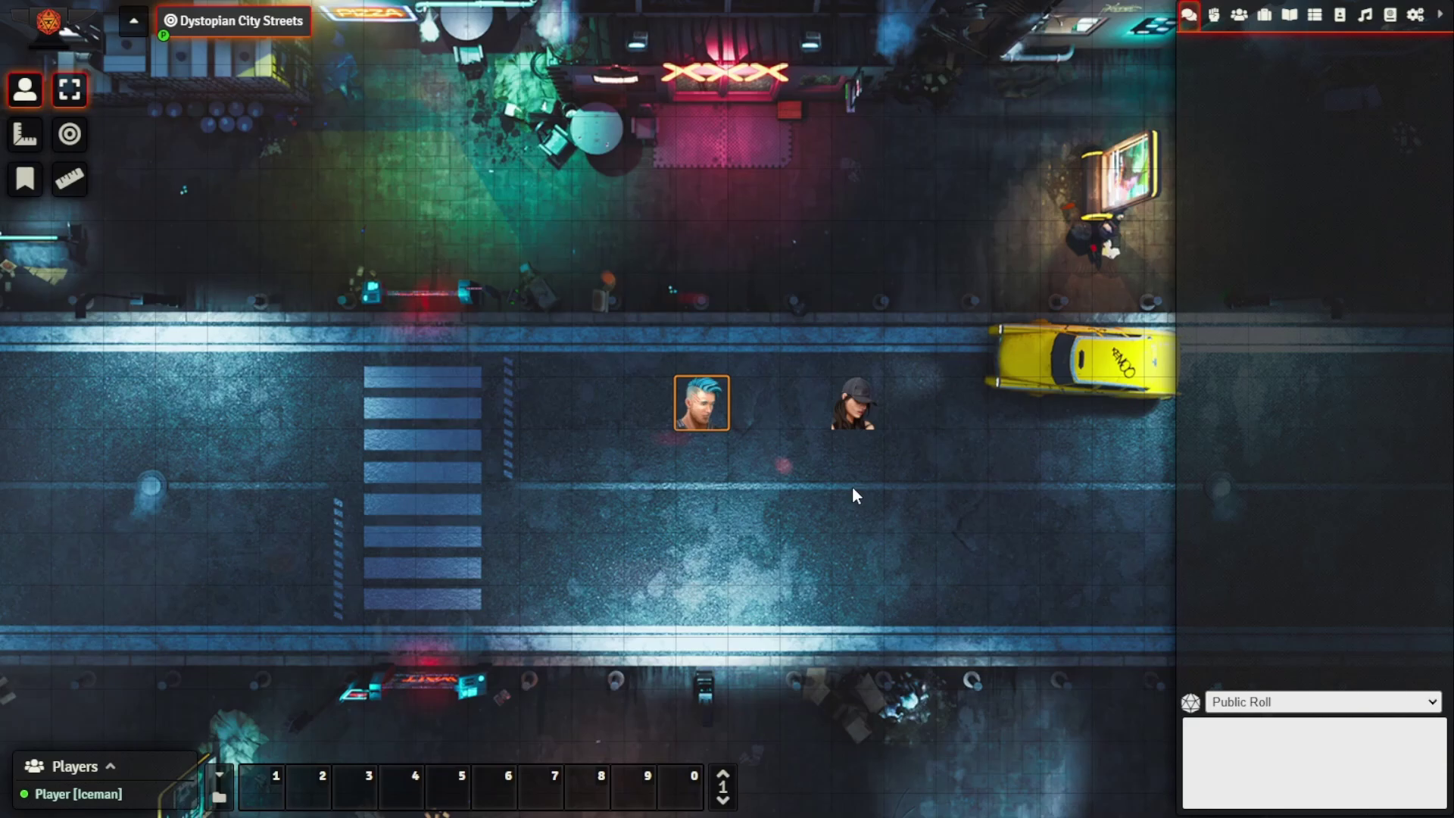
Step: Open Iceman's sheet and roll the Perception skill, spending 6 LUCK, and view the roll's breakdown
{"action": "double_click", "coordinate": [711, 405]}
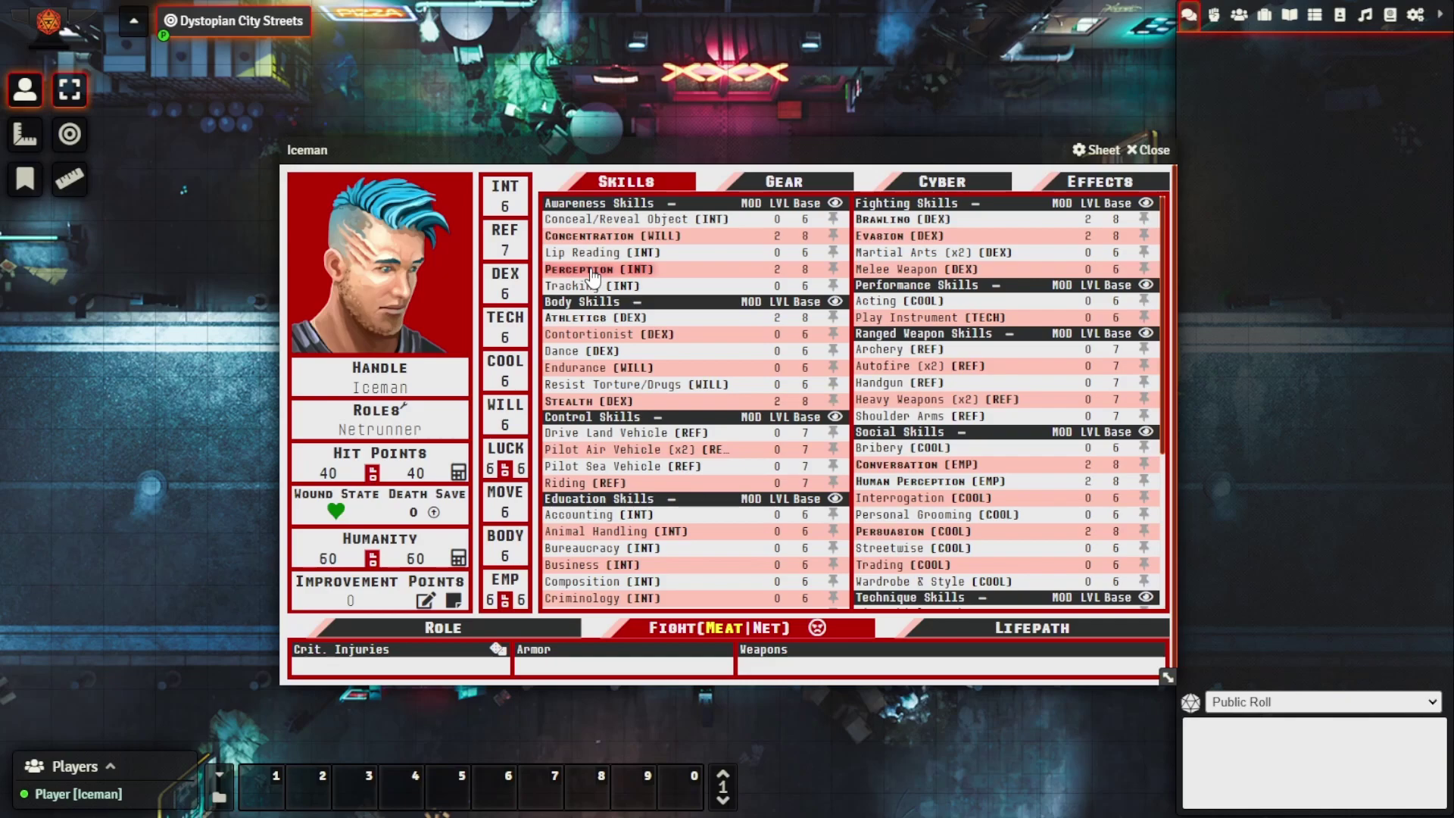
{"action": "left_click", "coordinate": [591, 270]}
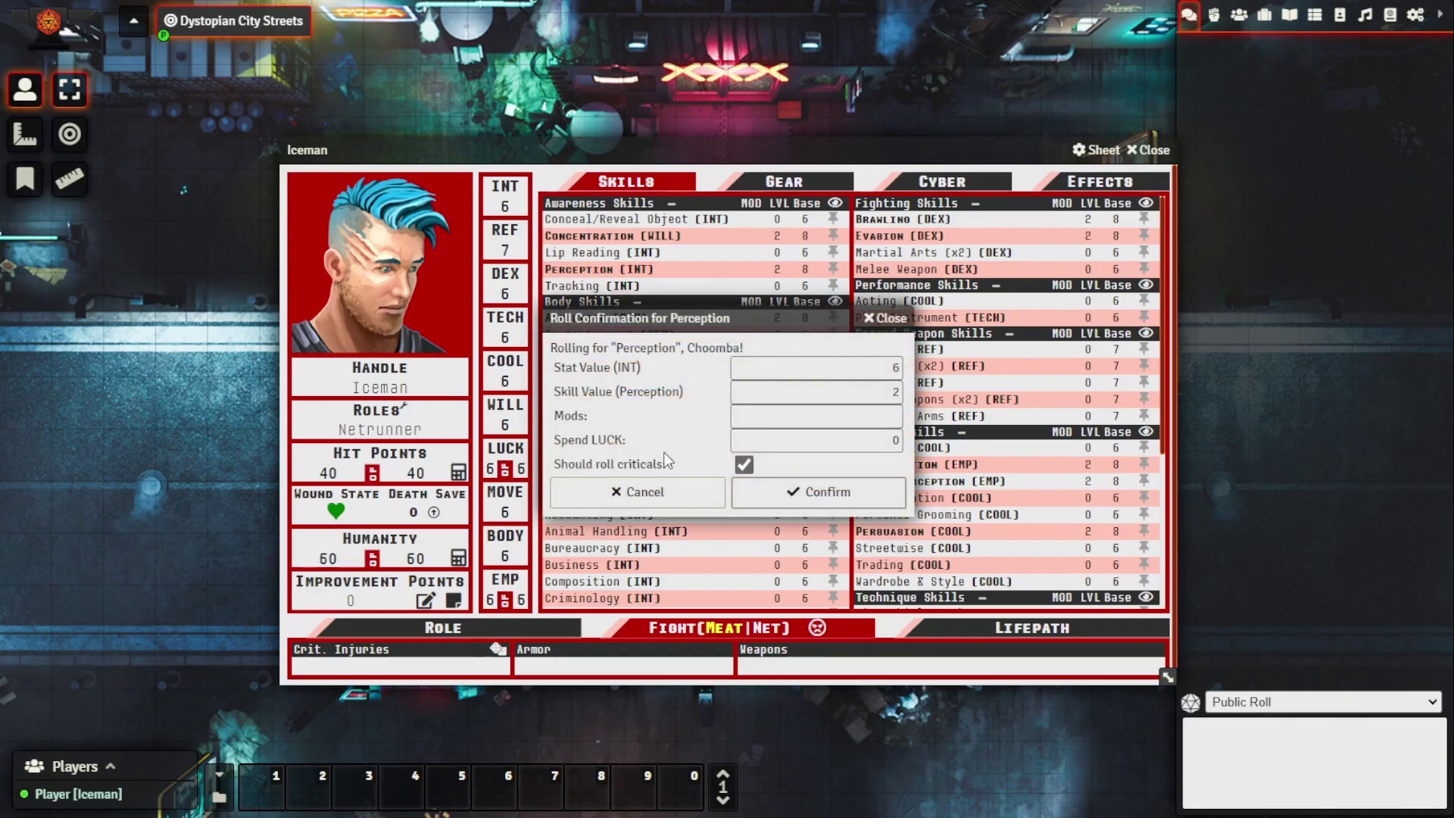
{"action": "left_click", "coordinate": [886, 441]}
{"action": "type", "text": "6"}
{"action": "left_click", "coordinate": [870, 493]}
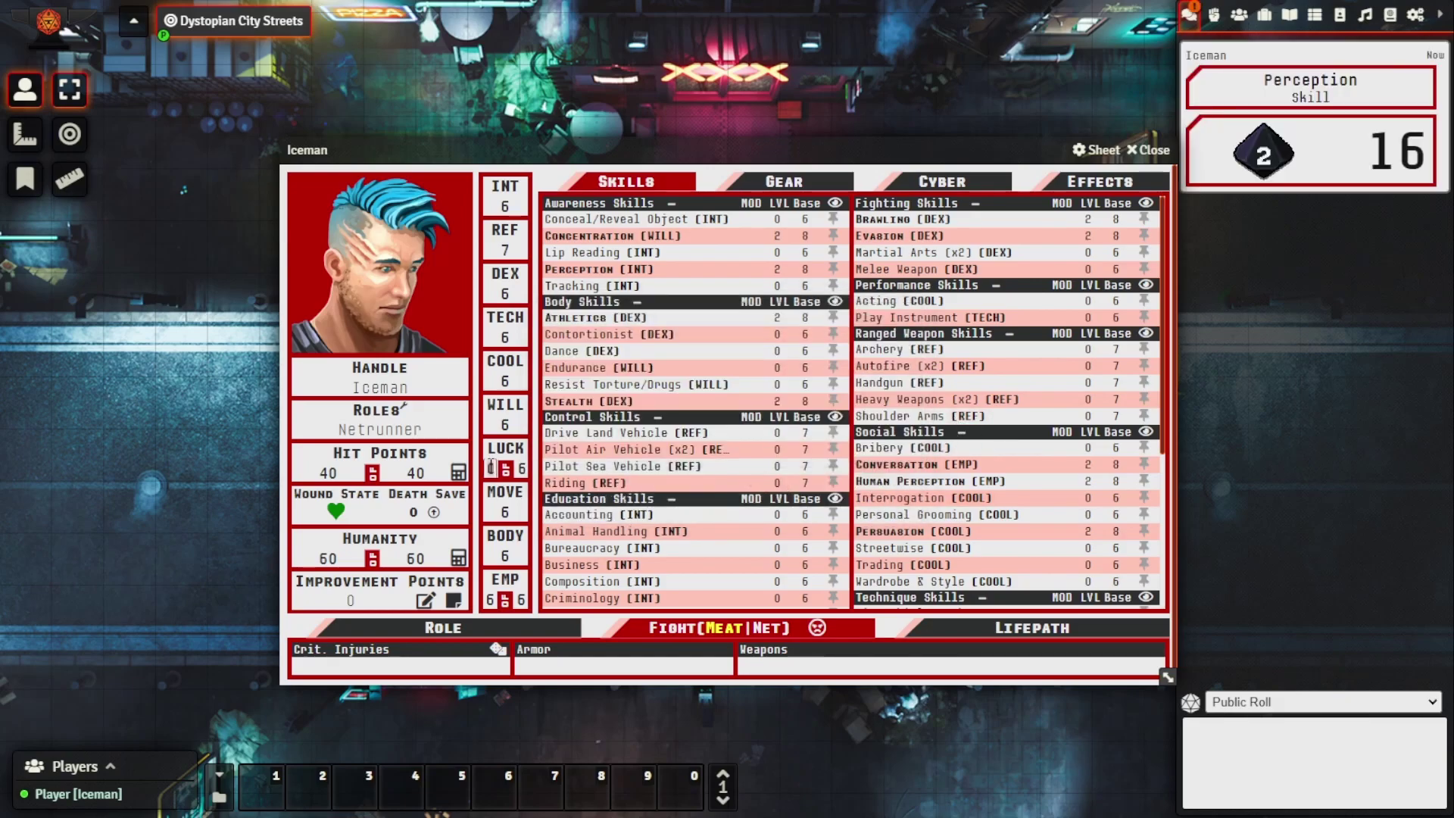
{"action": "mouse_move", "coordinate": [1385, 227]}
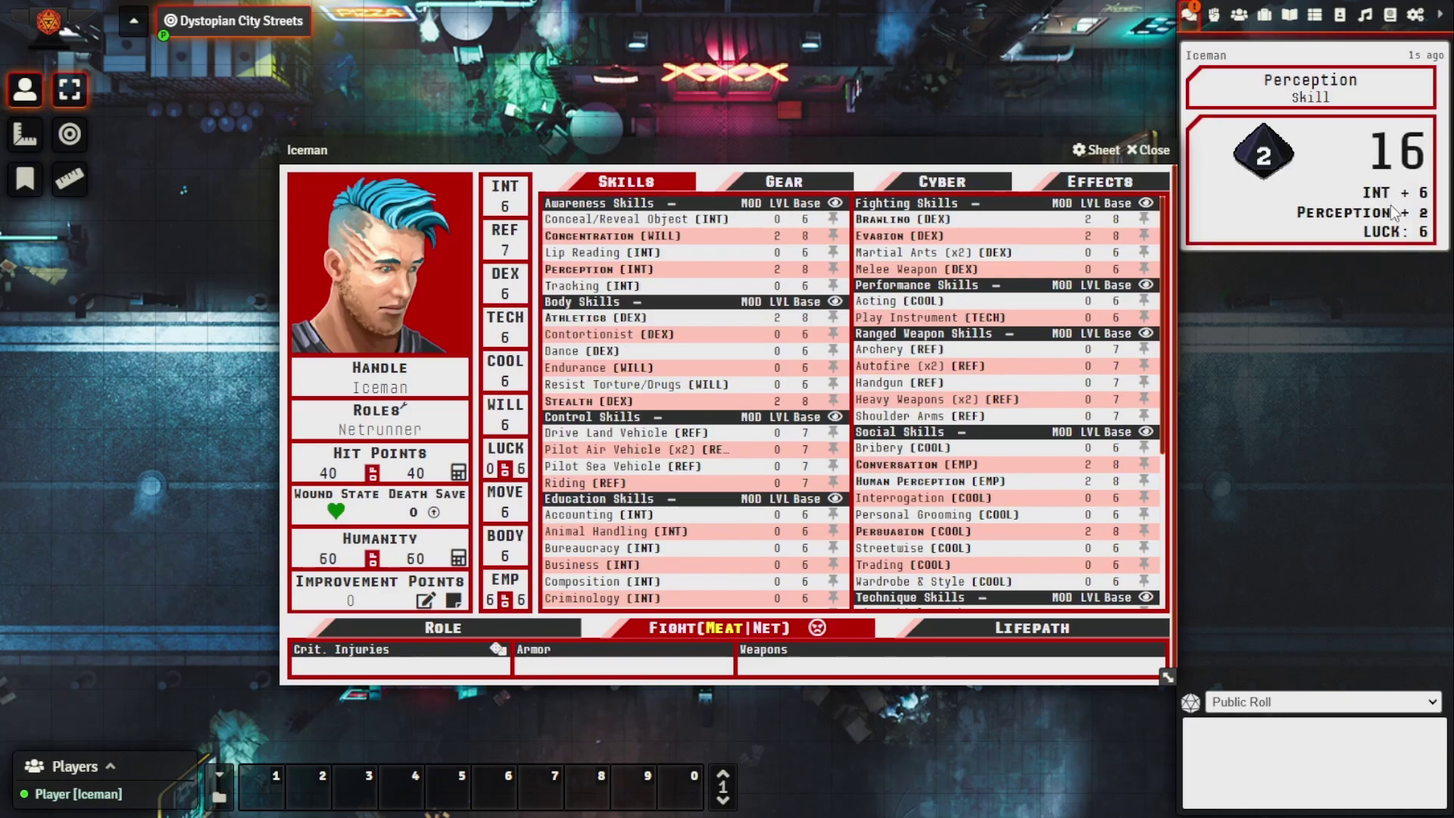